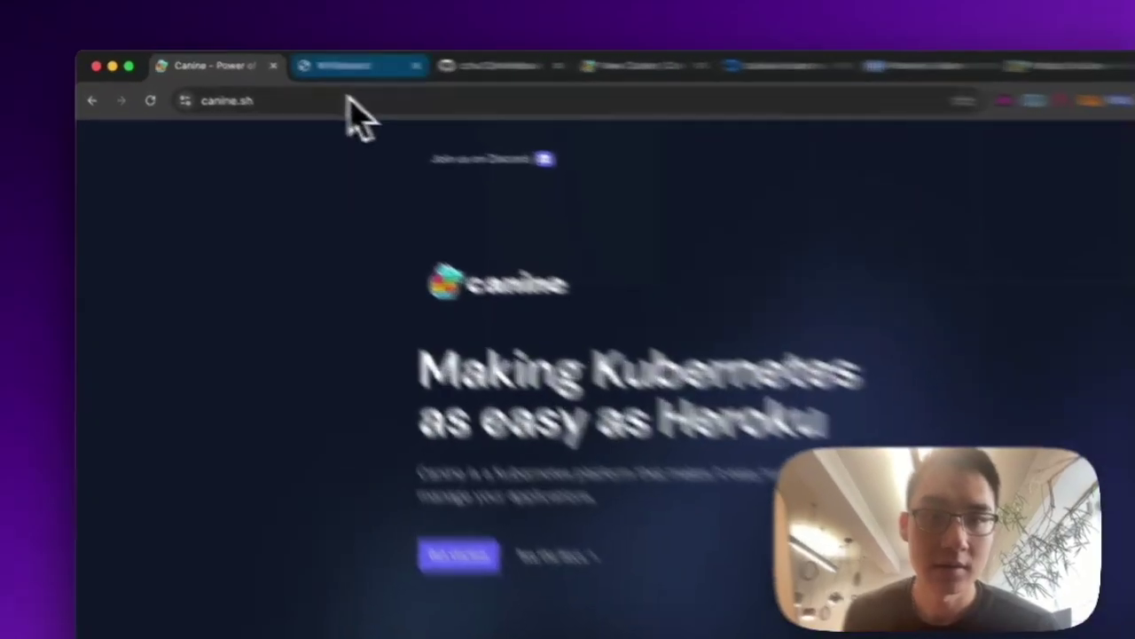
In the local whiteboard app, dismiss the welcome dialog and draw a small heart, and open the app's GitHub repository
{"action": "left_click", "coordinate": [303, 63]}
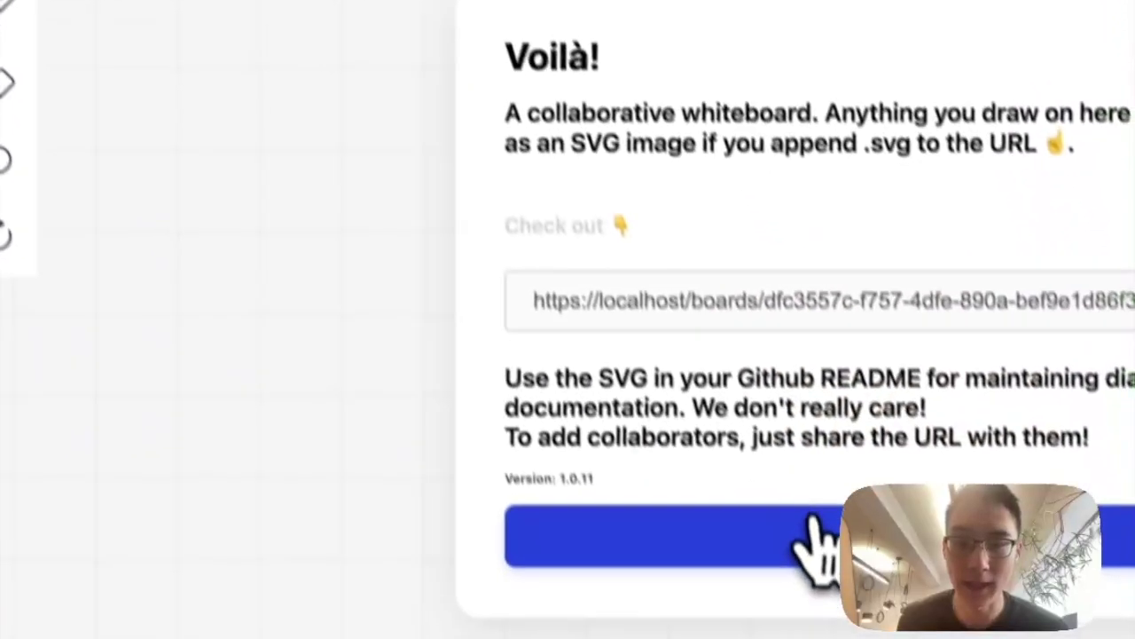
{"action": "left_click", "coordinate": [807, 534]}
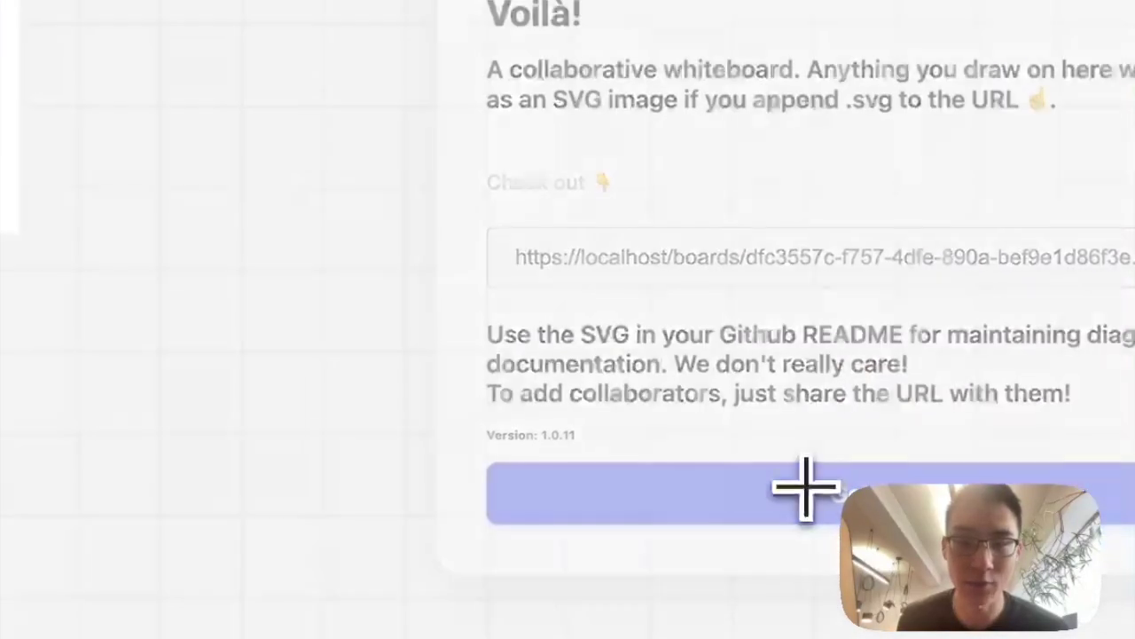
{"action": "mouse_move", "coordinate": [396, 335]}
{"action": "left_mouse_down"}
{"action": "mouse_move", "coordinate": [413, 299]}
{"action": "mouse_move", "coordinate": [448, 395]}
{"action": "mouse_move", "coordinate": [422, 406]}
{"action": "left_mouse_up"}
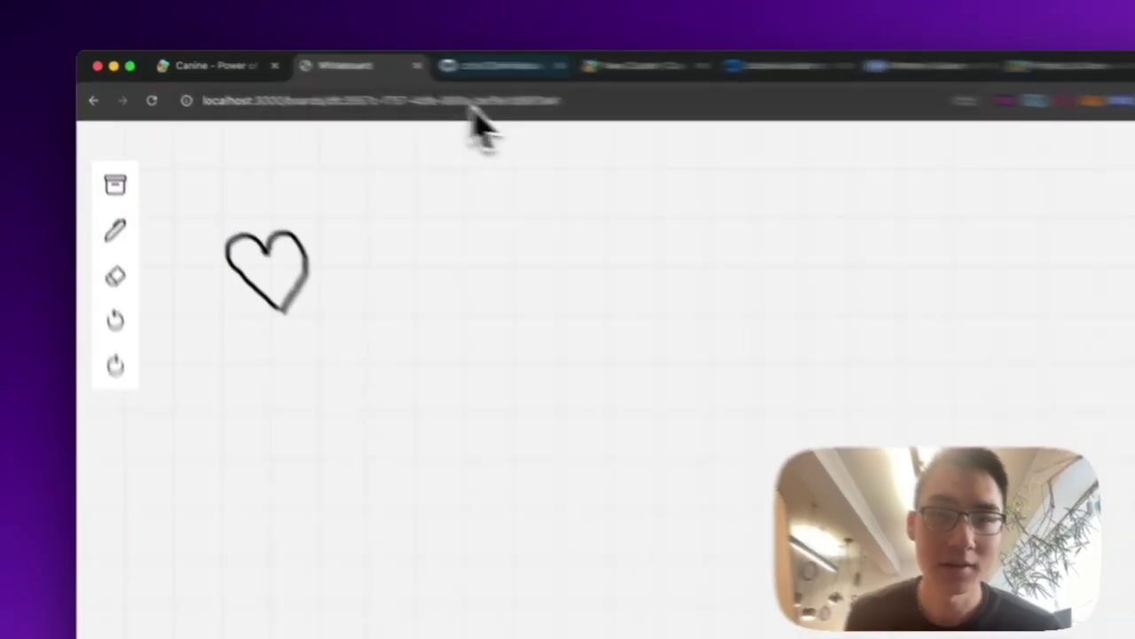
{"action": "left_click", "coordinate": [492, 66]}
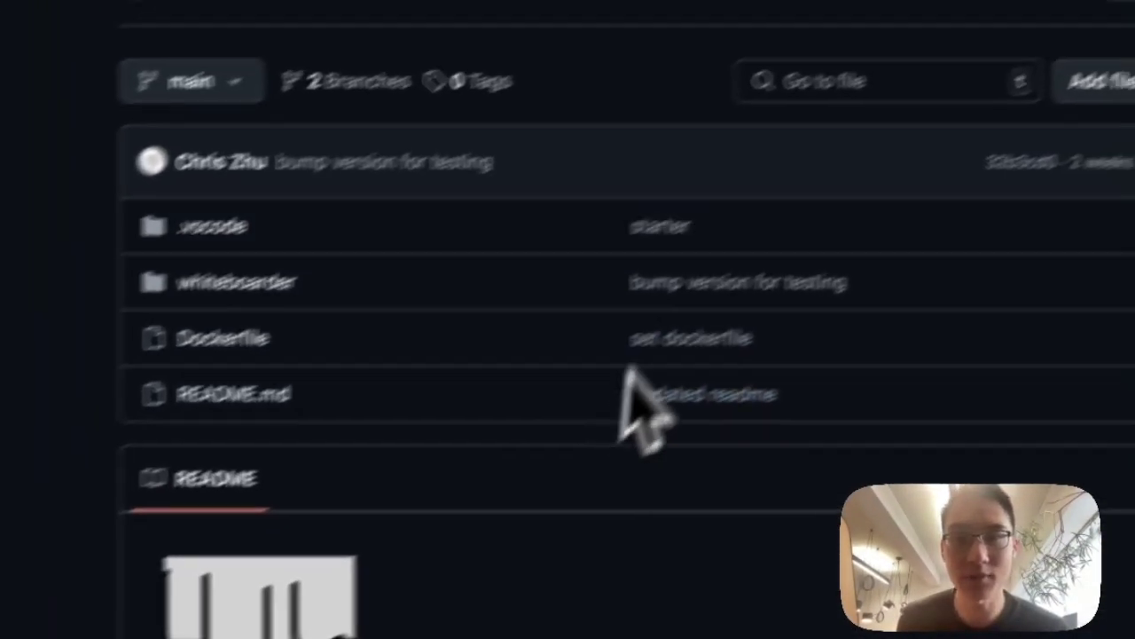
Switch to the new cluster form in Canine and name the cluster tutorial-cluster
{"action": "left_click", "coordinate": [743, 78]}
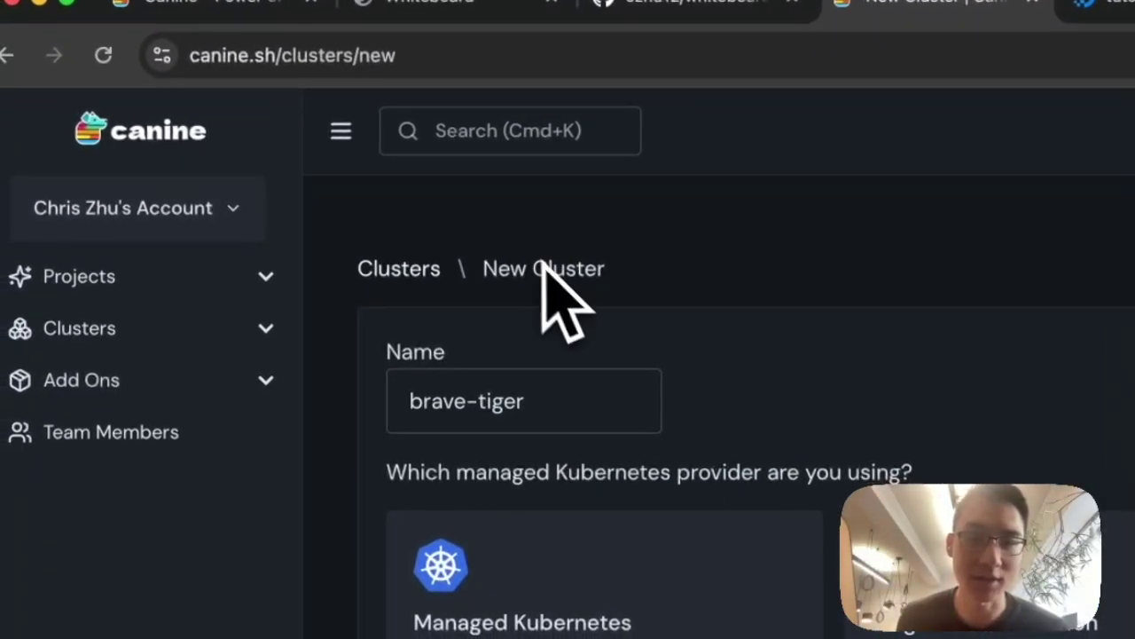
{"action": "left_click", "coordinate": [545, 413]}
{"action": "type", "text": "tu"}
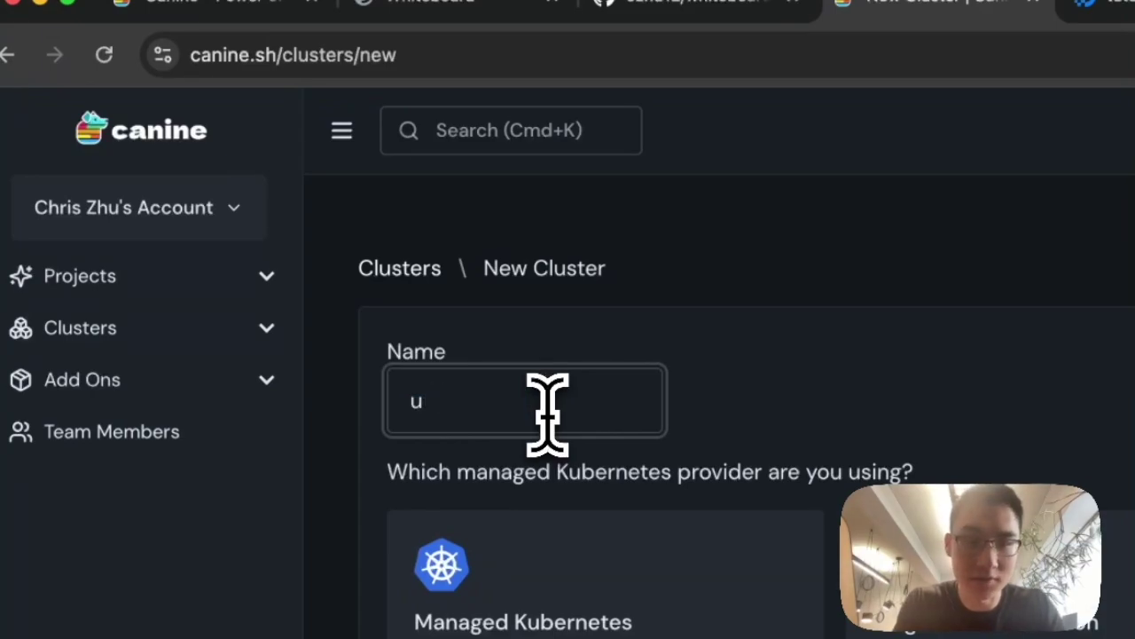
{"action": "type", "text": "torial-cl"}
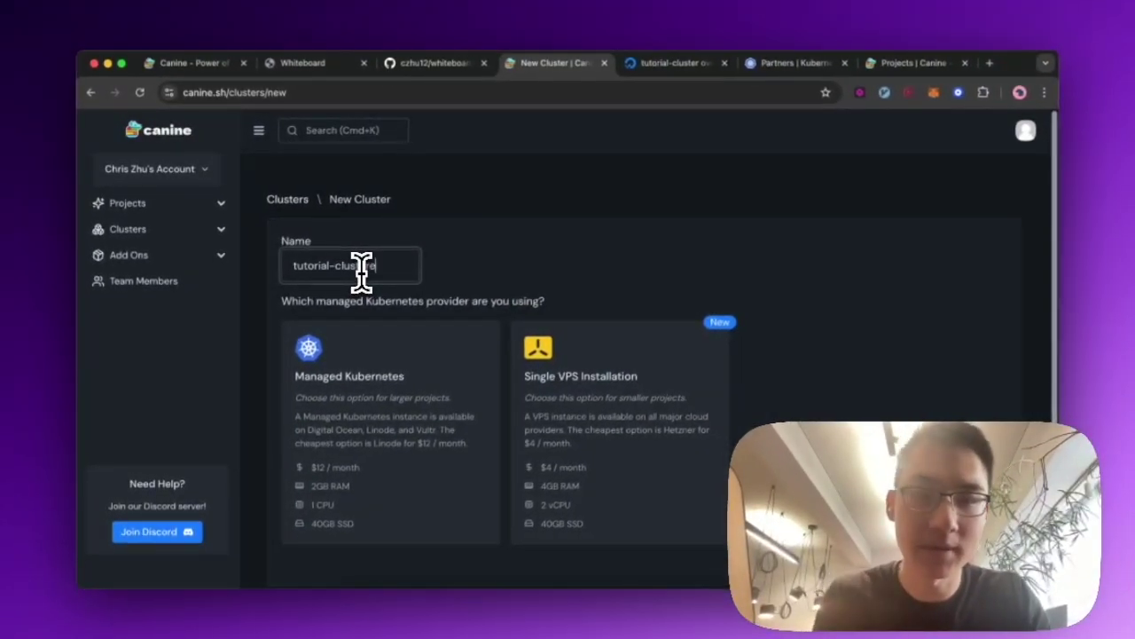
{"action": "type", "text": "uster"}
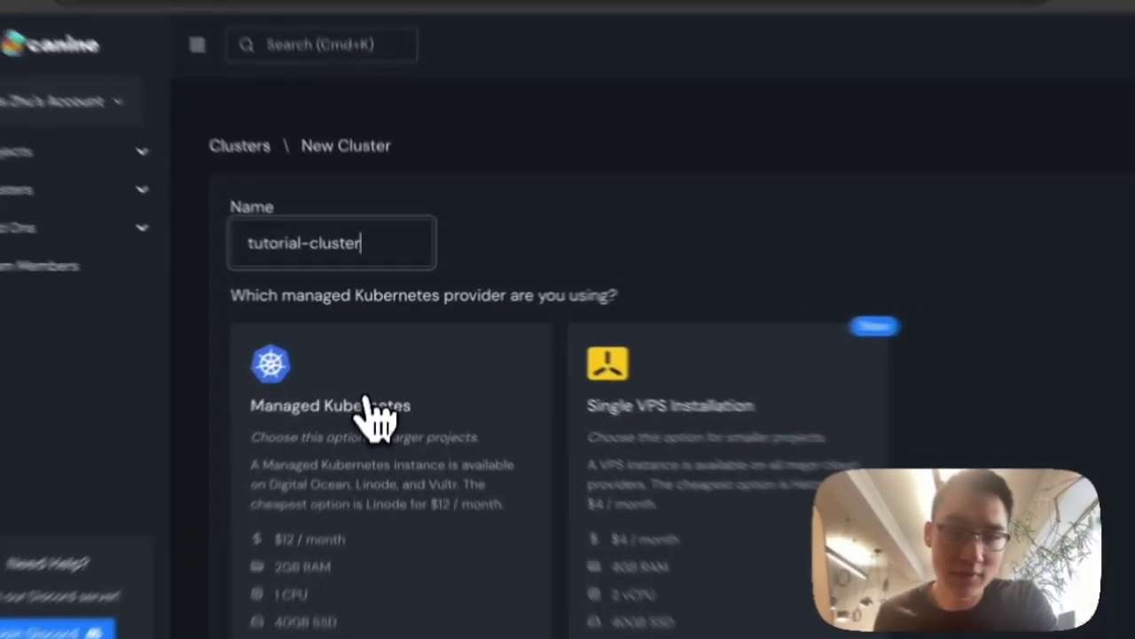
Choose Managed Kubernetes for the cluster, with Digital Ocean as the provider
{"action": "left_click", "coordinate": [381, 384]}
{"action": "scroll", "coordinate": [390, 390], "scroll_direction": "down", "scroll_amount": 5}
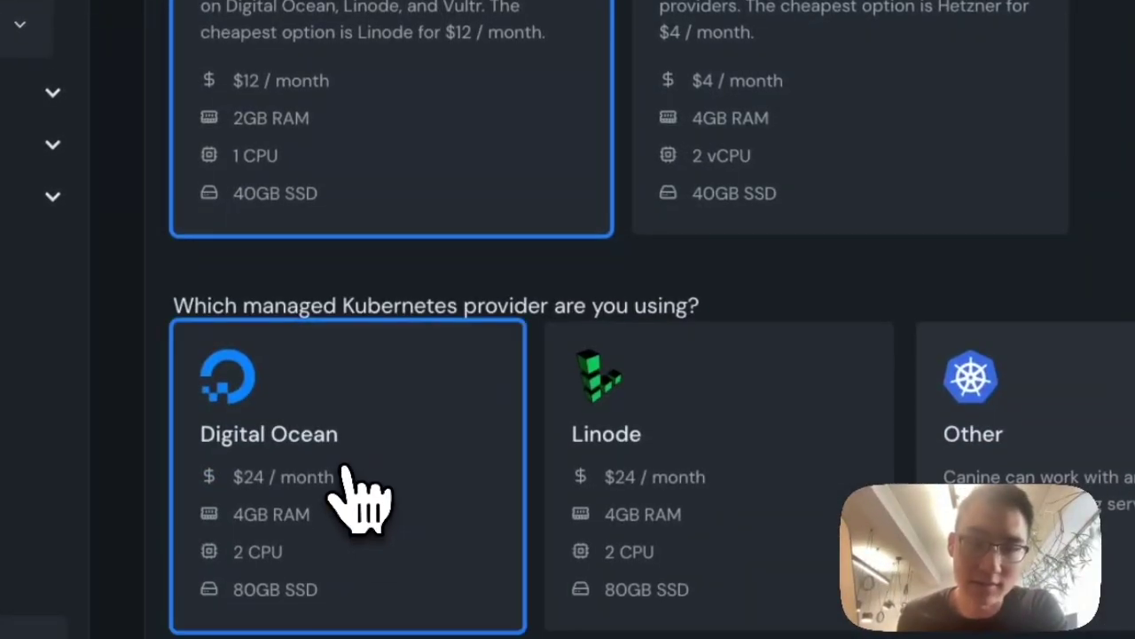
{"action": "scroll", "coordinate": [368, 496], "scroll_direction": "down", "scroll_amount": 2}
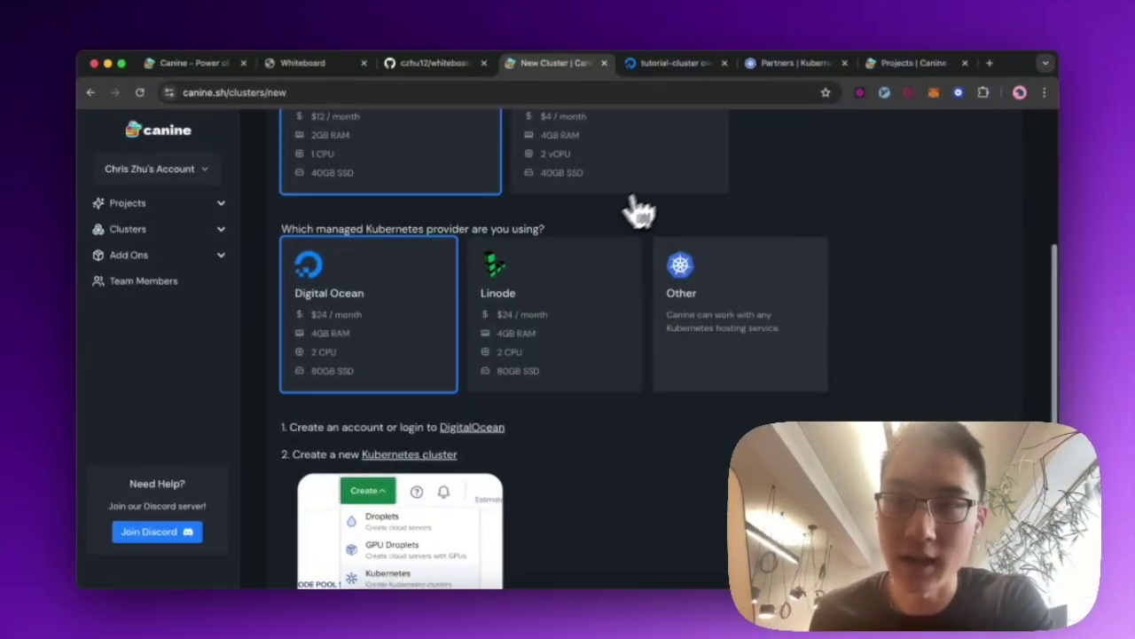
Look through the certified service providers on the Kubernetes partners page
{"action": "left_click", "coordinate": [780, 66]}
{"action": "scroll", "coordinate": [665, 221], "scroll_direction": "up", "scroll_amount": 10}
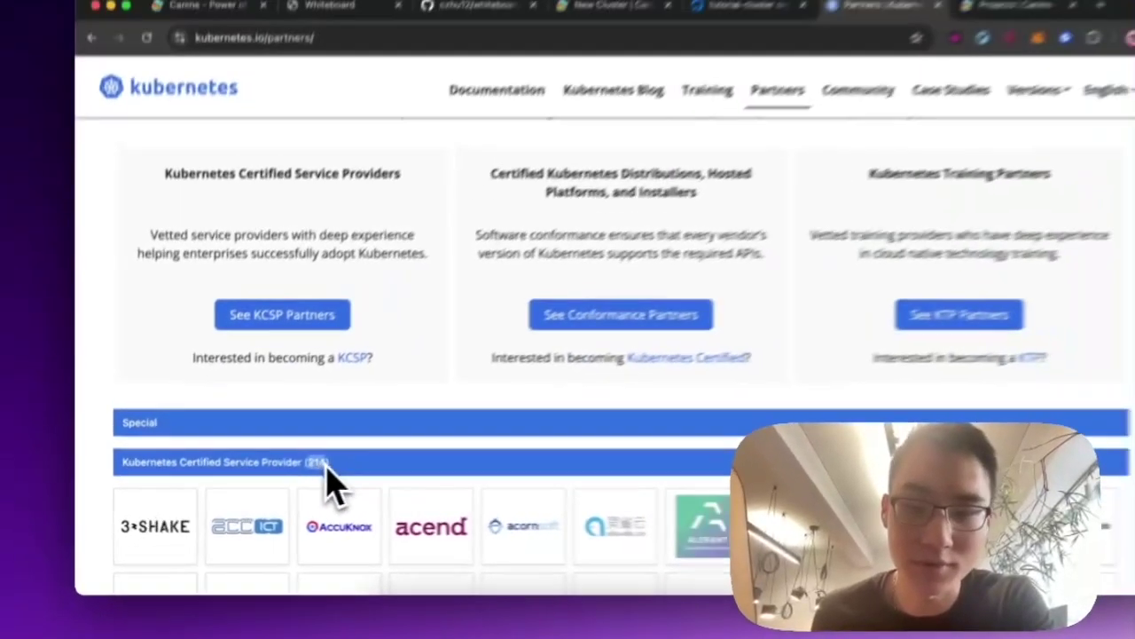
{"action": "scroll", "coordinate": [323, 497], "scroll_direction": "down", "scroll_amount": 12}
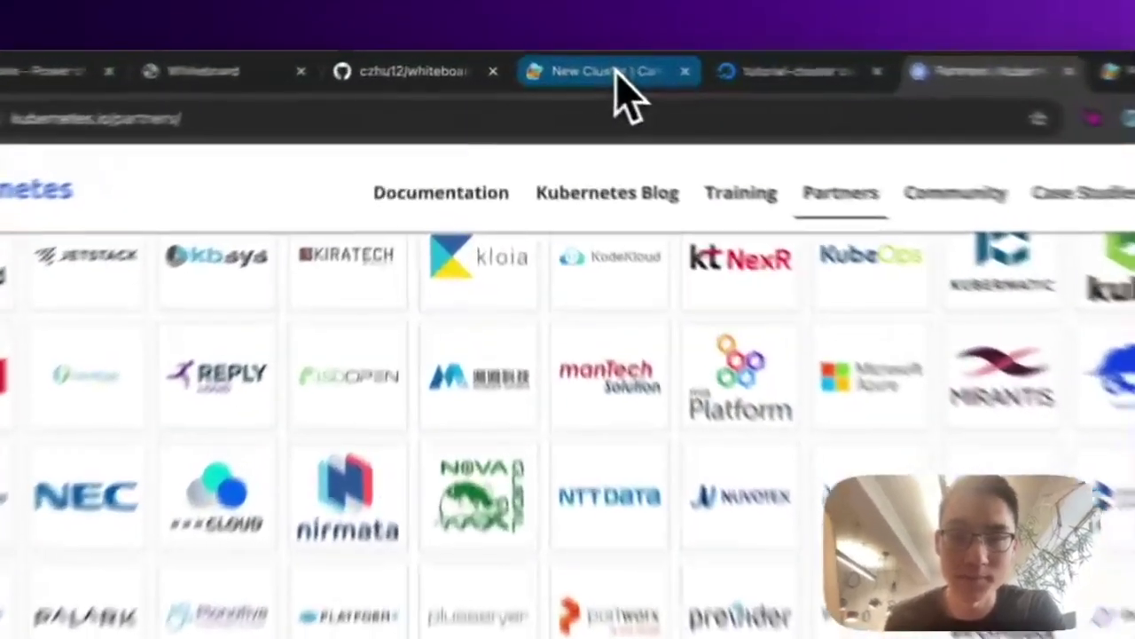
Check the tutorial-cluster overview in DigitalOcean, and create the Canine cluster with the uploaded tutorial-cluster-kubeconfig.yaml
{"action": "left_click", "coordinate": [568, 64]}
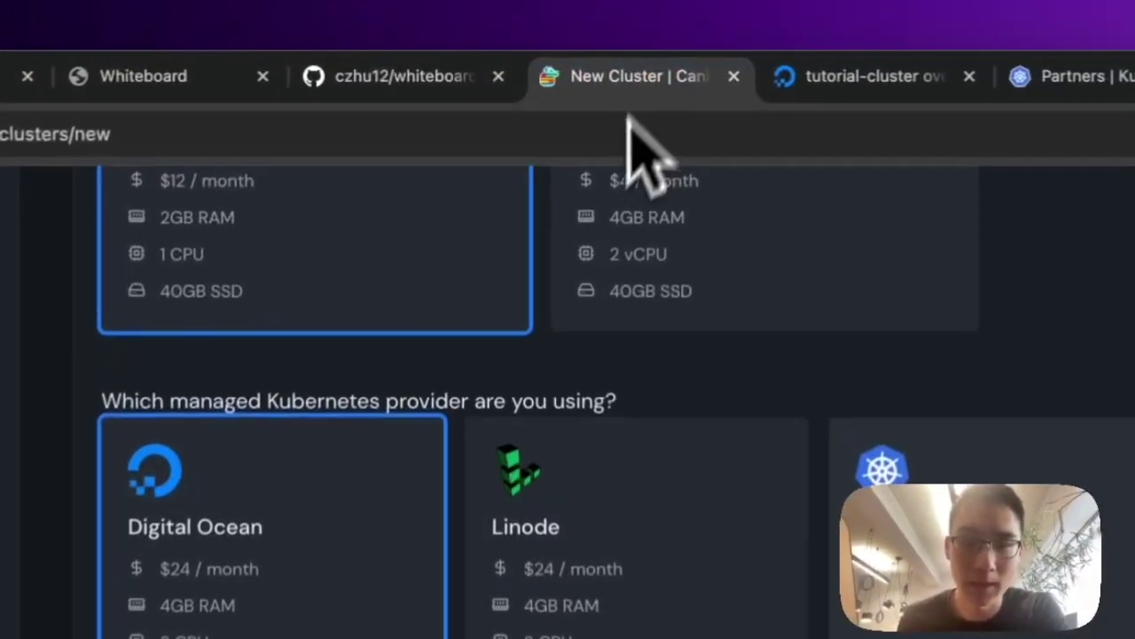
{"action": "scroll", "coordinate": [458, 362], "scroll_direction": "down", "scroll_amount": 5}
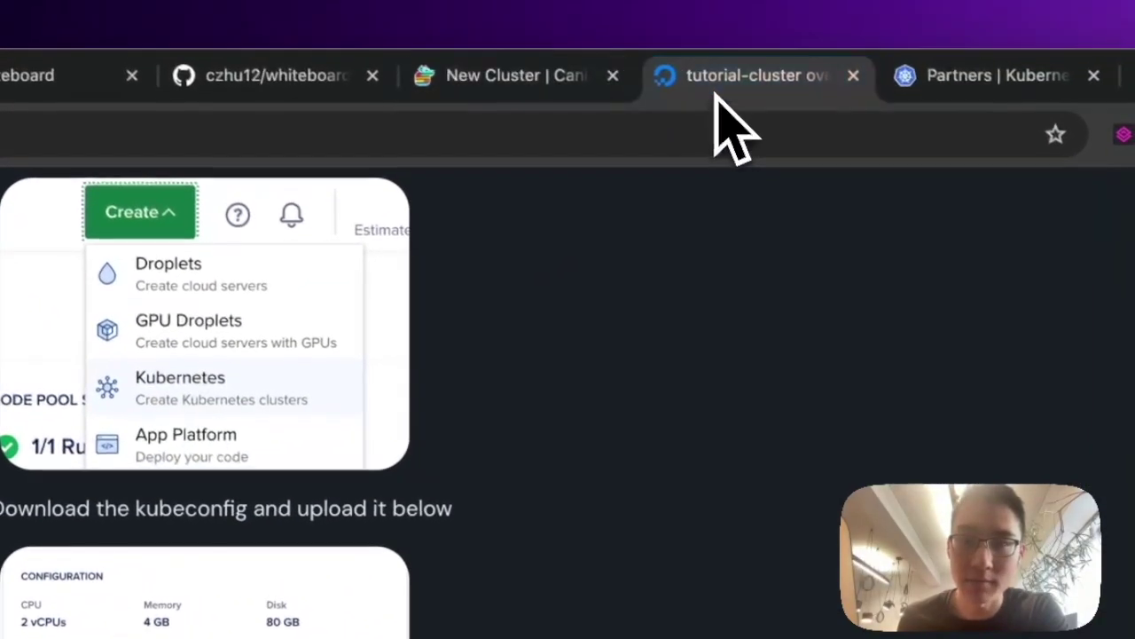
{"action": "left_click", "coordinate": [722, 130]}
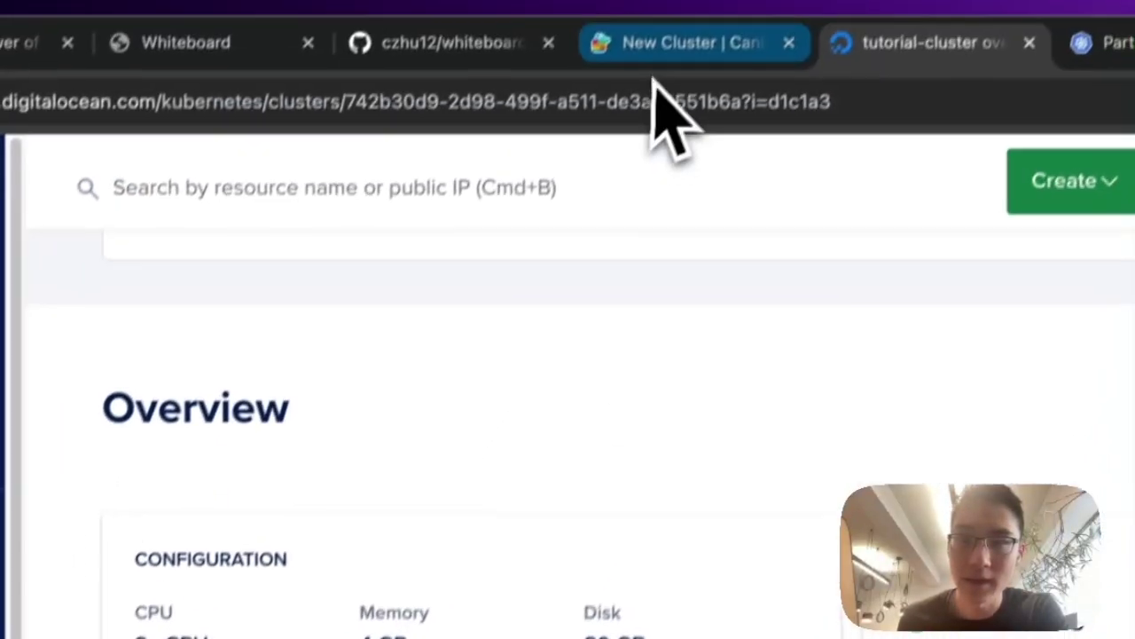
{"action": "left_click", "coordinate": [651, 89]}
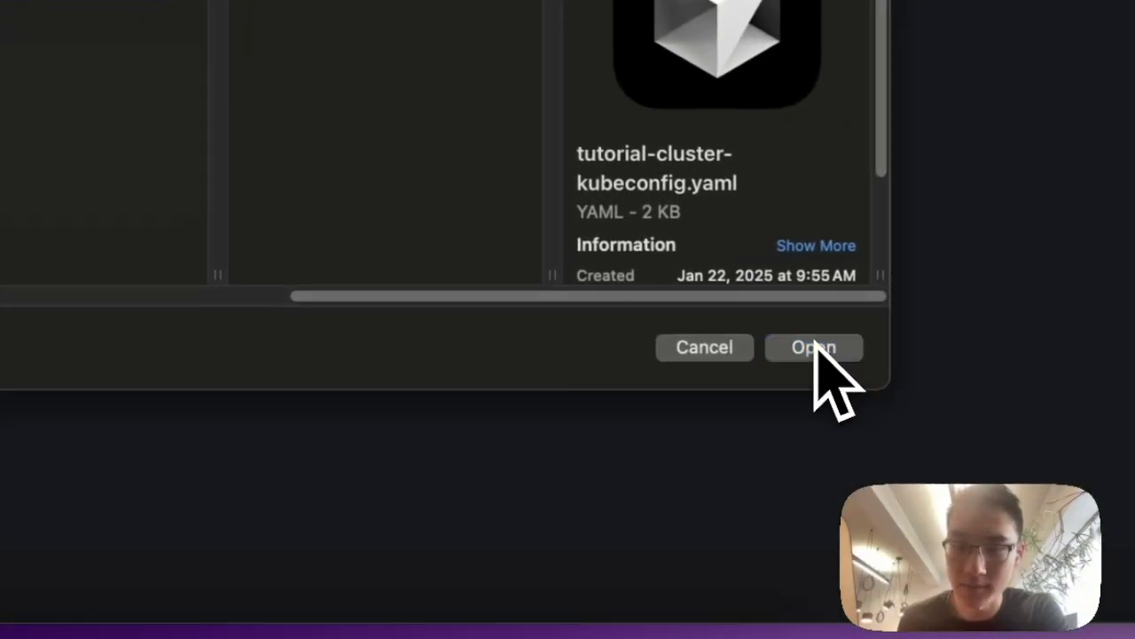
{"action": "left_click", "coordinate": [2, 424]}
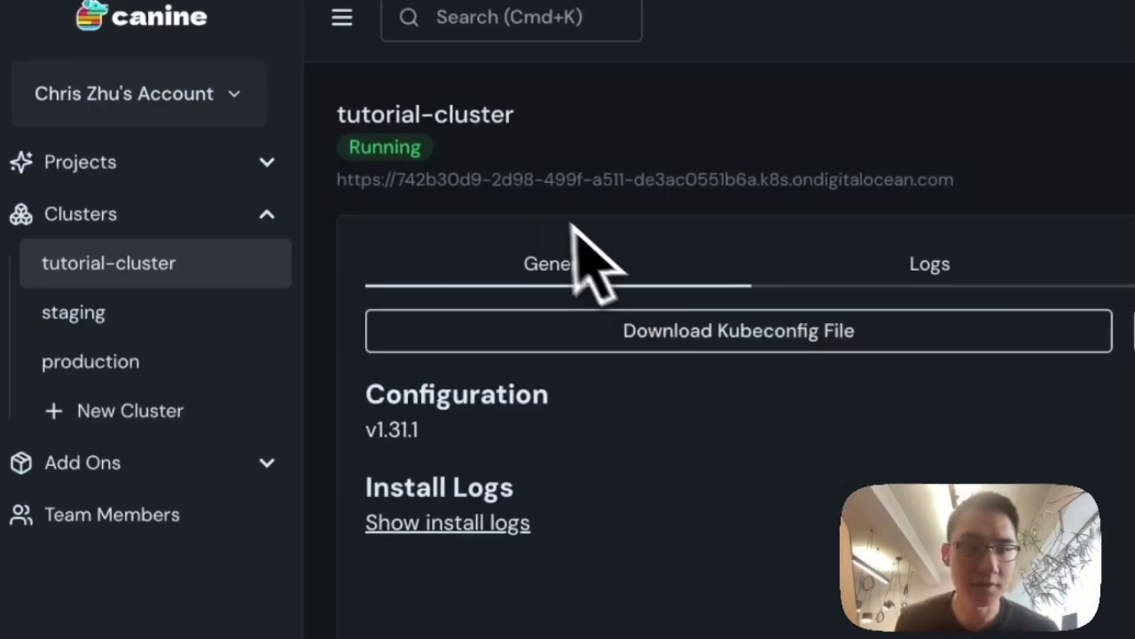
Start a new project named example-whiteboarder and assign it to tutorial-cluster
{"action": "left_click", "coordinate": [237, 168]}
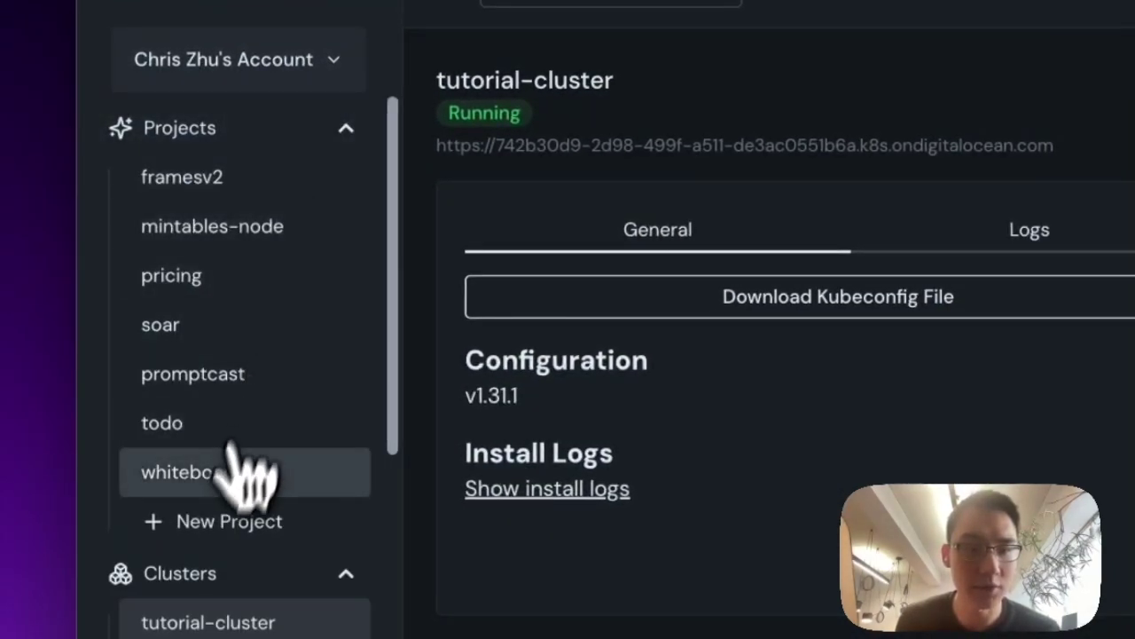
{"action": "left_click", "coordinate": [213, 521]}
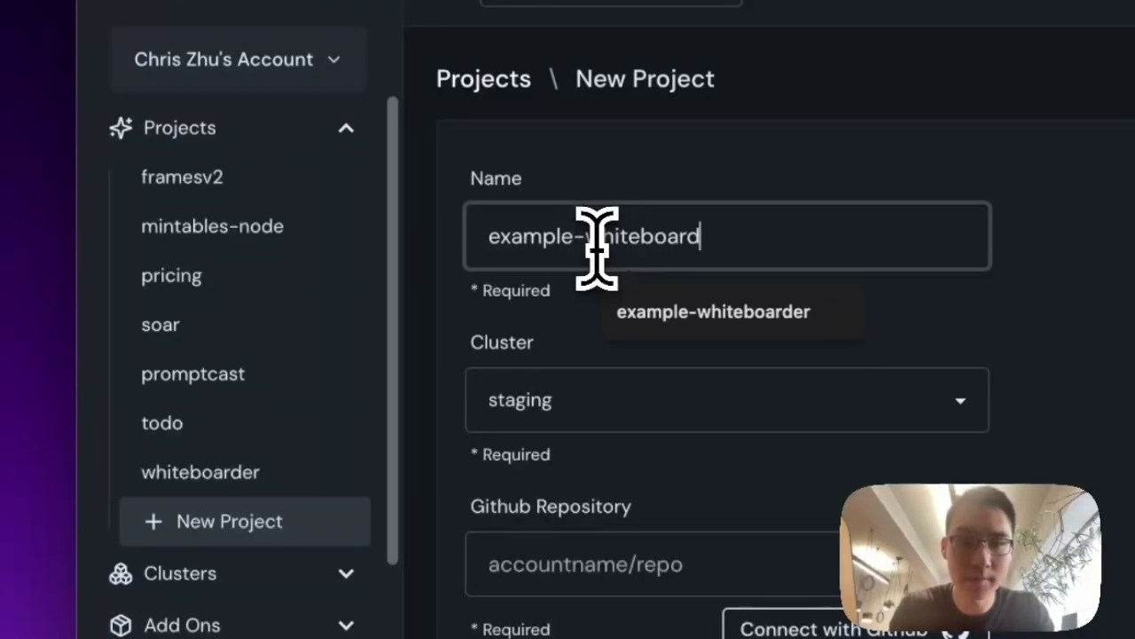
{"action": "left_click", "coordinate": [603, 403]}
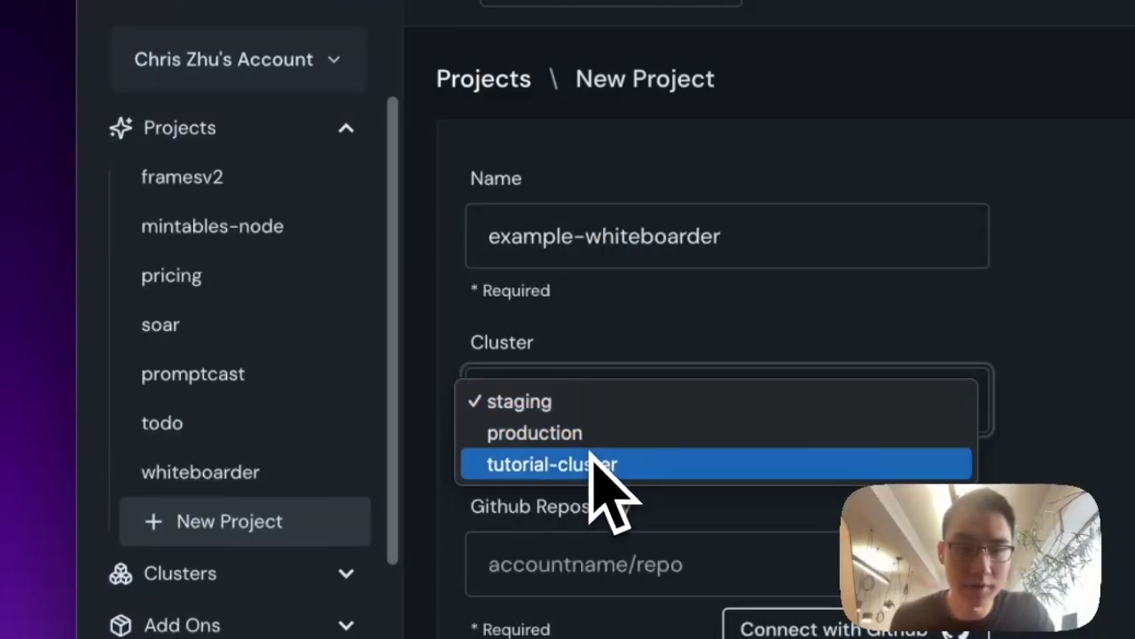
{"action": "left_click", "coordinate": [603, 470]}
Connect the whiteboarder GitHub repository to the project, keep the main branch and ./Dockerfile path, and create the project
{"action": "left_click", "coordinate": [612, 546]}
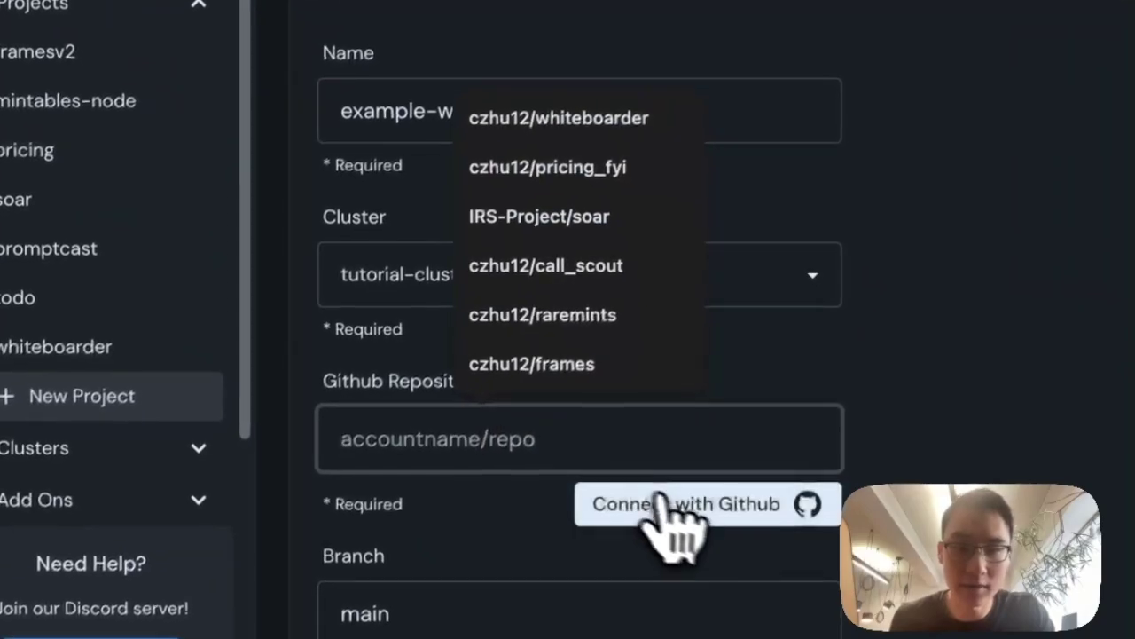
{"action": "left_click", "coordinate": [785, 612]}
{"action": "left_click", "coordinate": [500, 149]}
{"action": "type", "text": "white"}
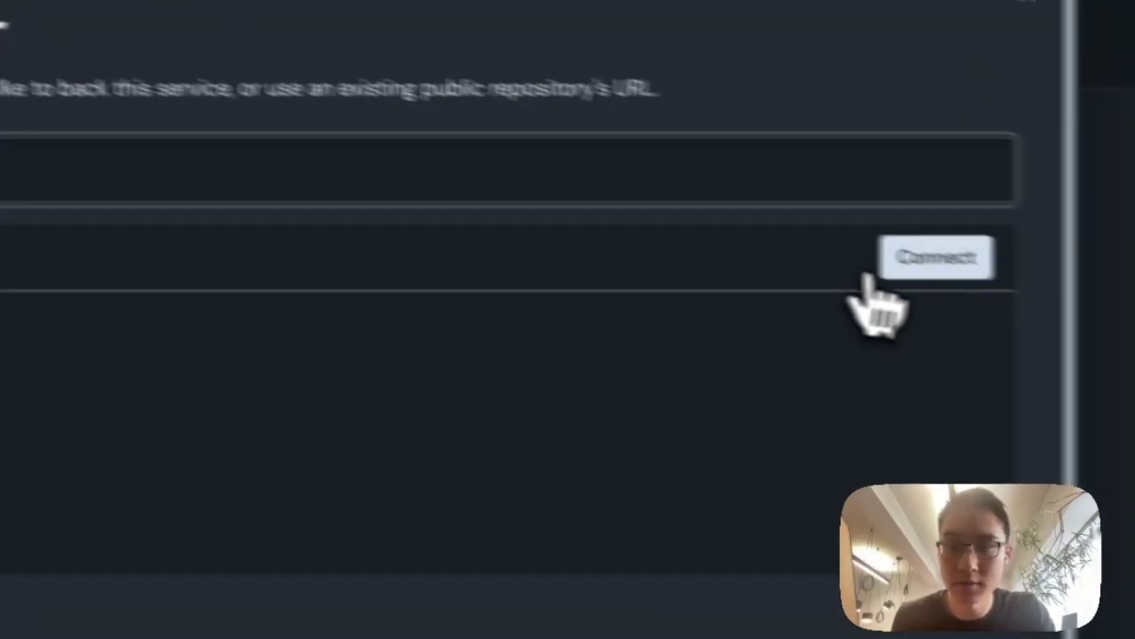
{"action": "left_click", "coordinate": [870, 277]}
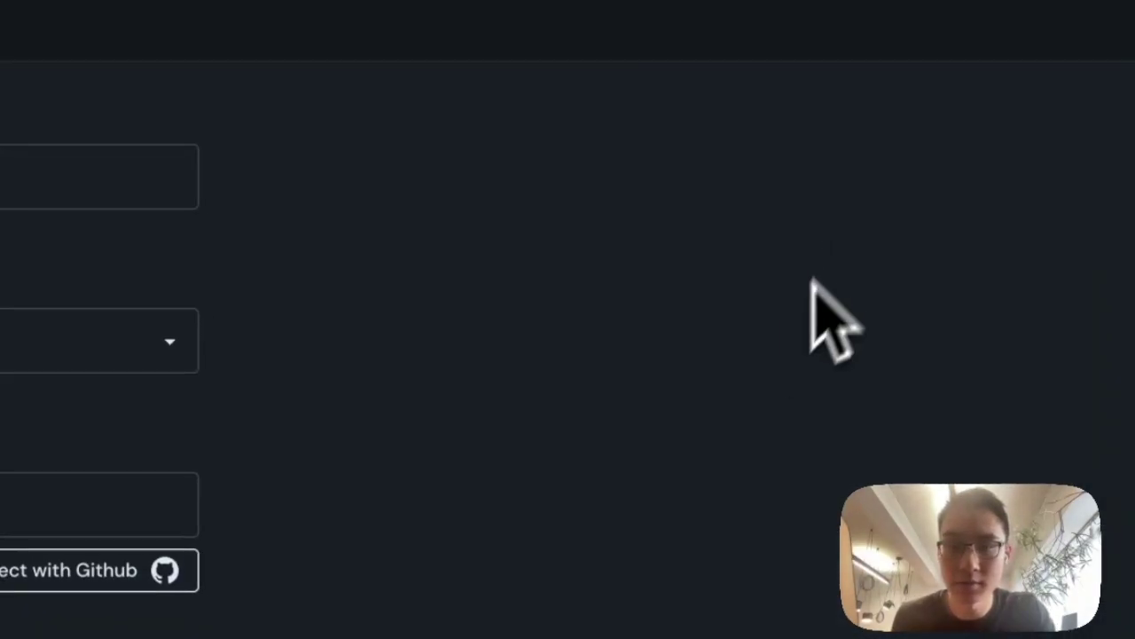
{"action": "scroll", "coordinate": [657, 406], "scroll_direction": "down", "scroll_amount": 3}
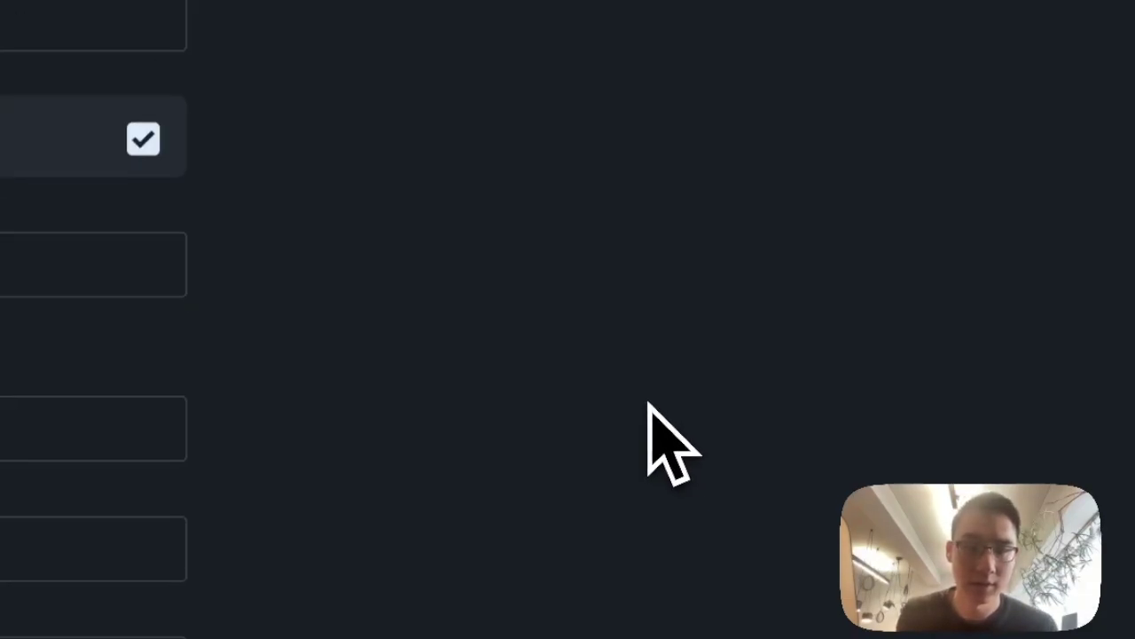
{"action": "scroll", "coordinate": [648, 404], "scroll_direction": "down", "scroll_amount": 2}
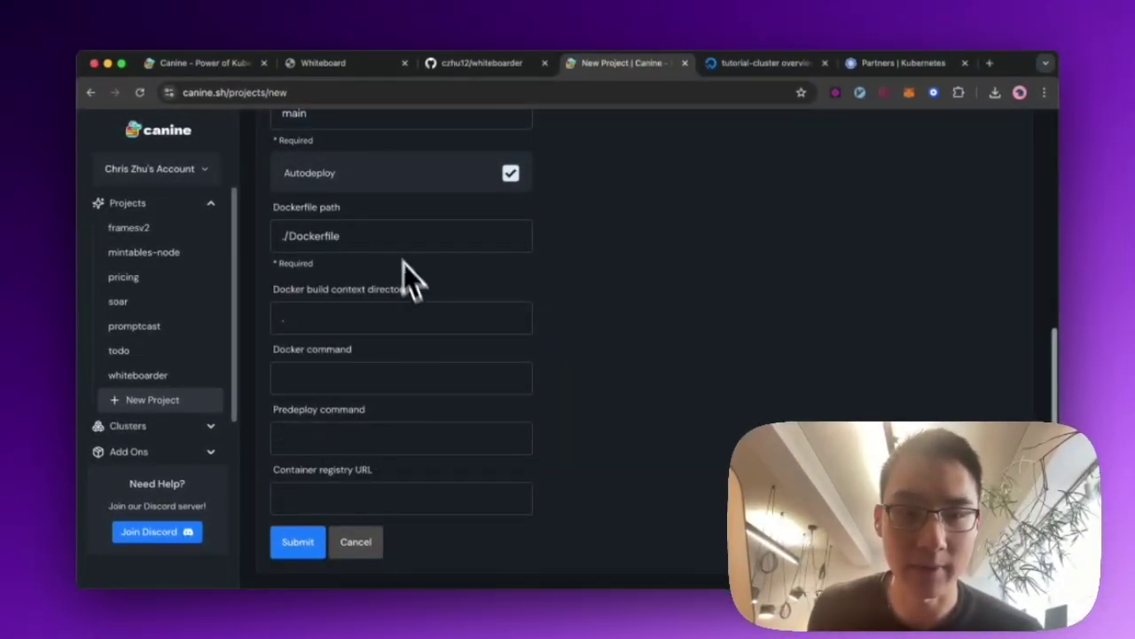
{"action": "left_click", "coordinate": [310, 538]}
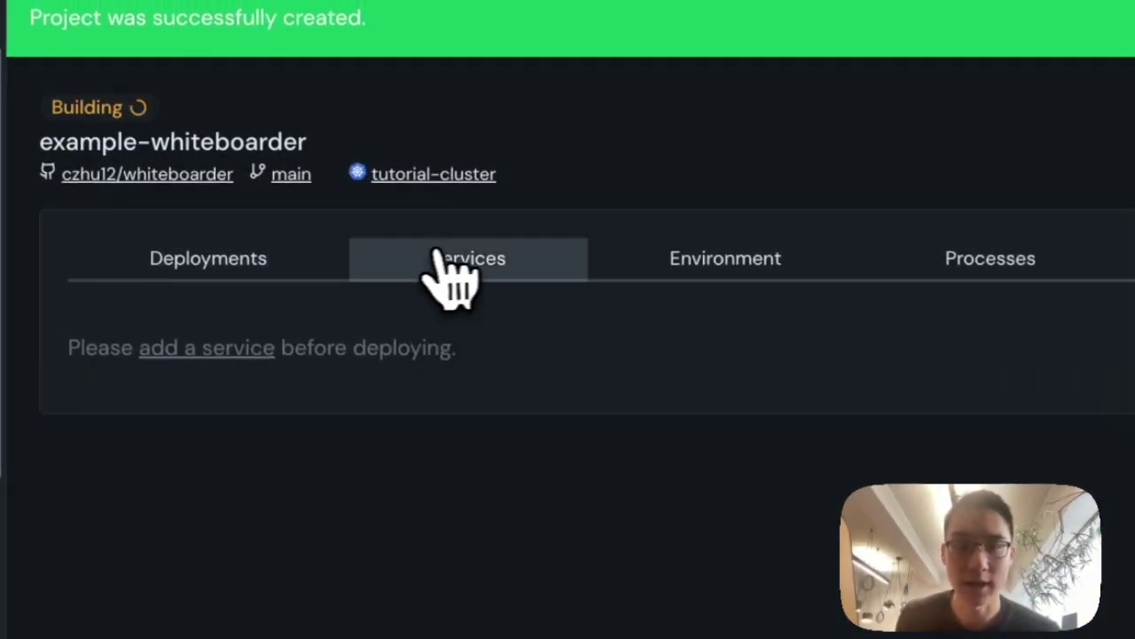
Start a new service in the example-whiteboarder project and name it web
{"action": "left_click", "coordinate": [439, 262]}
{"action": "left_click", "coordinate": [213, 284]}
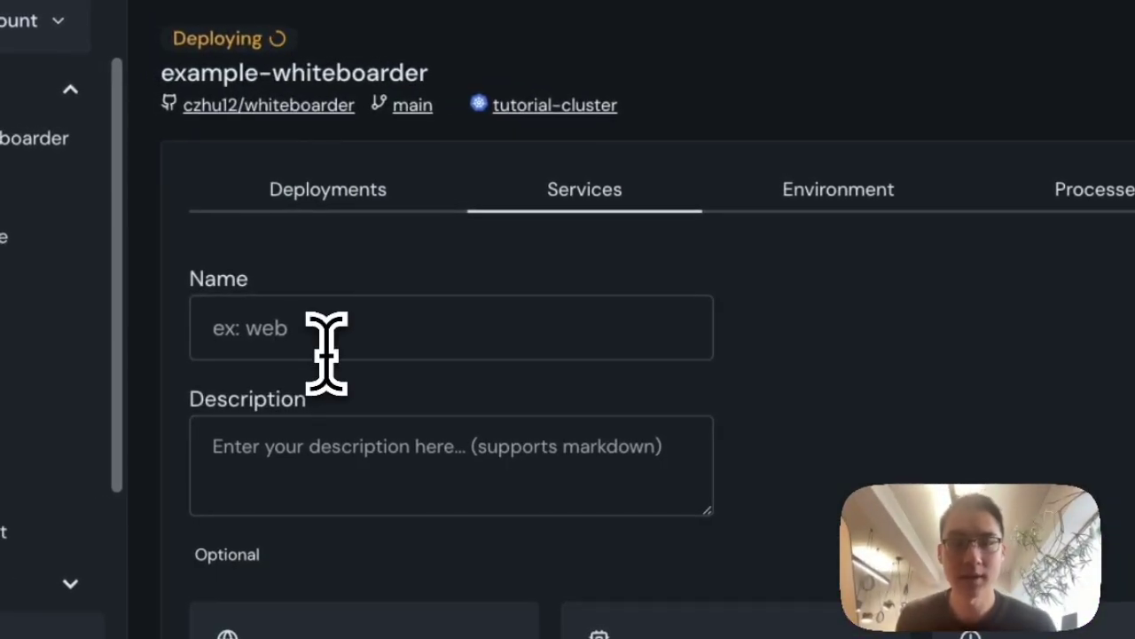
{"action": "left_click", "coordinate": [331, 337]}
{"action": "type", "text": "web"}
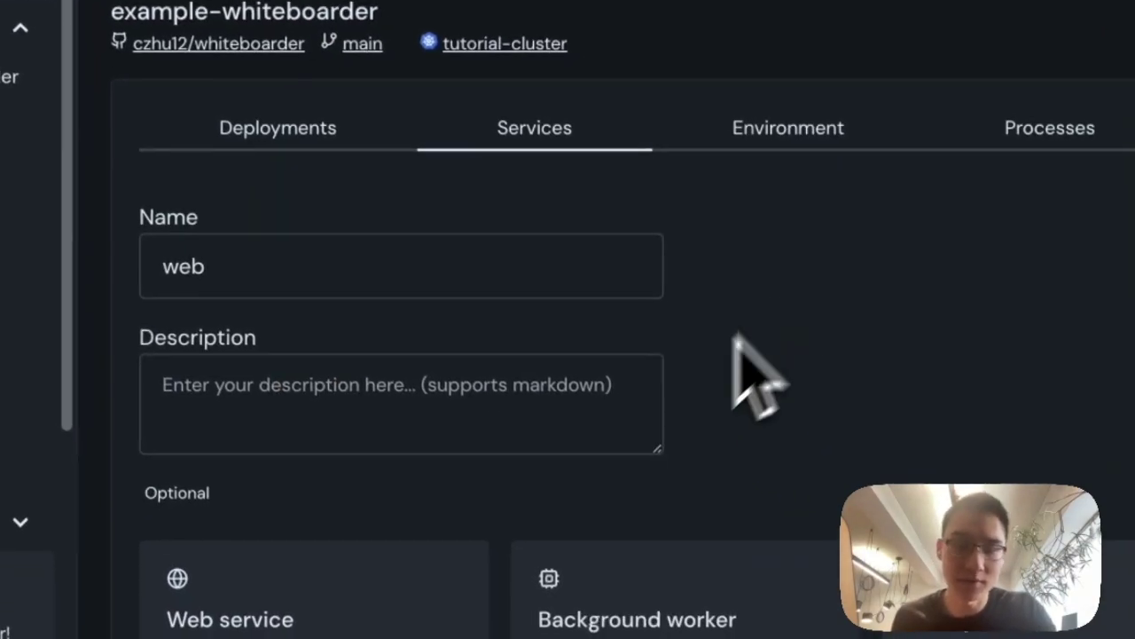
Make web a Web service on container port 3000 with public networking allowed, and create it
{"action": "scroll", "coordinate": [755, 367], "scroll_direction": "down", "scroll_amount": 3}
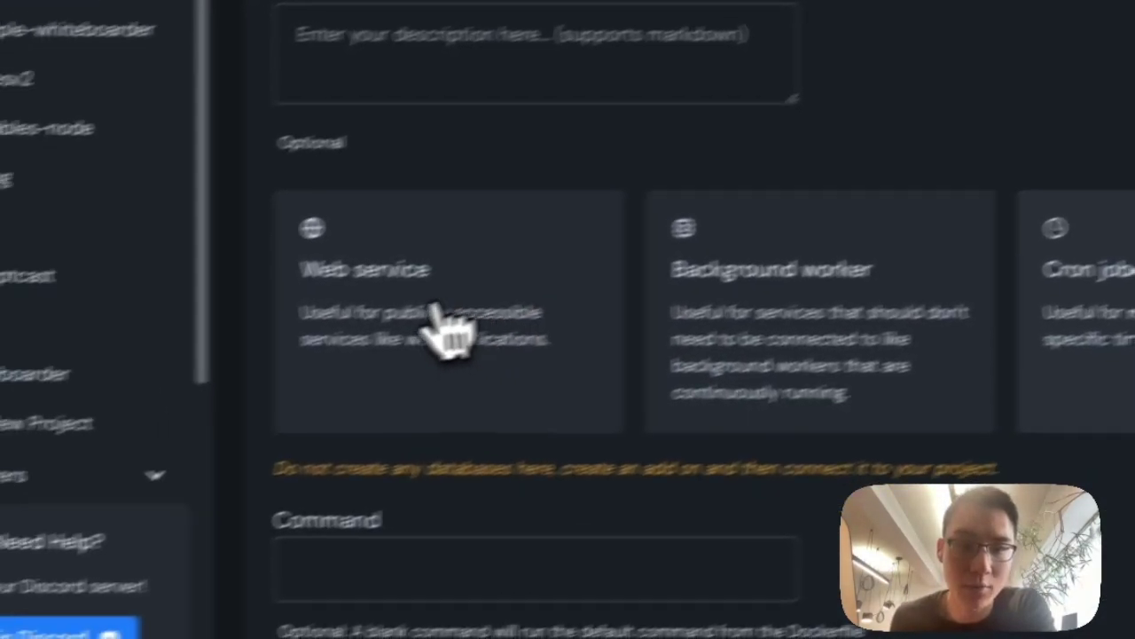
{"action": "left_click", "coordinate": [284, 373]}
{"action": "scroll", "coordinate": [315, 424], "scroll_direction": "down", "scroll_amount": 3}
{"action": "scroll", "coordinate": [610, 371], "scroll_direction": "down", "scroll_amount": 2}
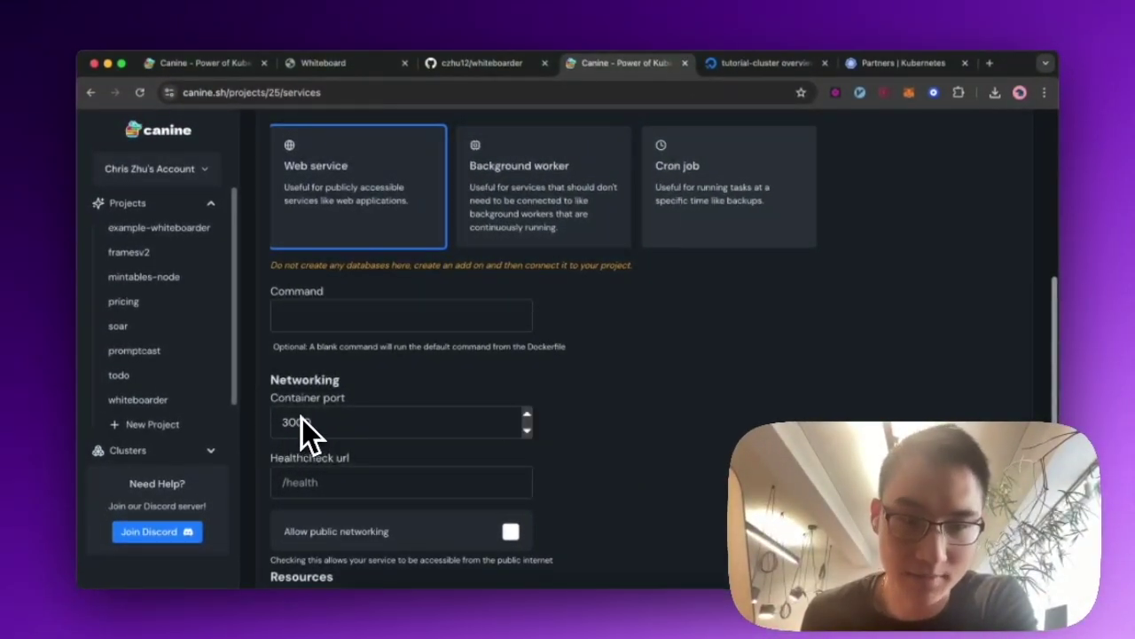
{"action": "scroll", "coordinate": [324, 439], "scroll_direction": "down", "scroll_amount": 3}
{"action": "left_click", "coordinate": [508, 429]}
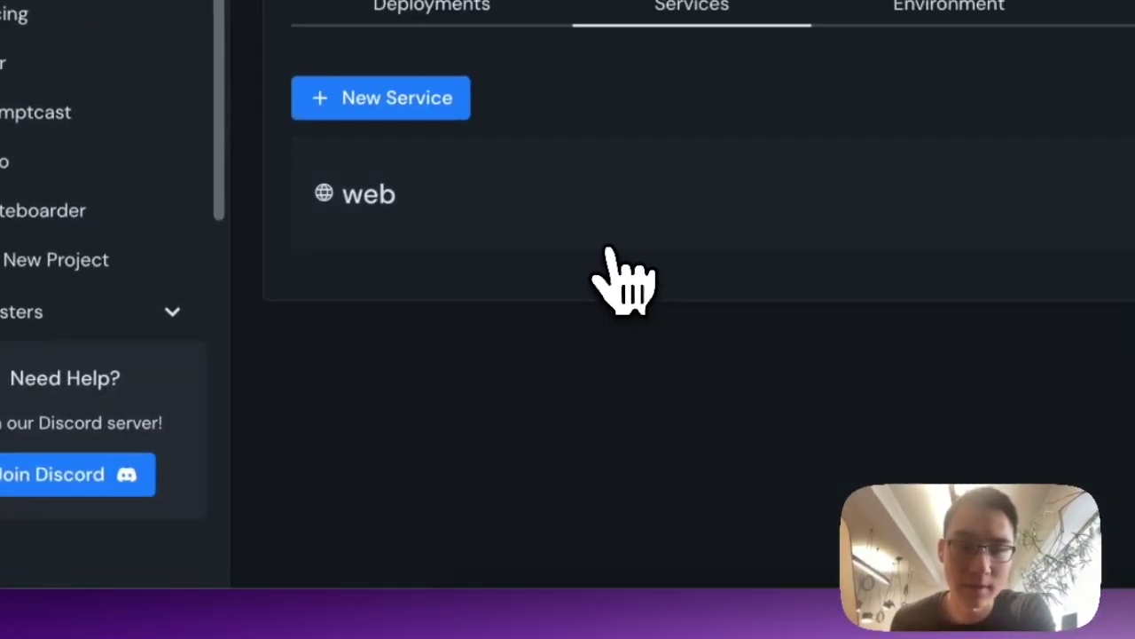
Add the custom domain whiteboarder-example.canine.sh to the web service and deploy the project
{"action": "left_click", "coordinate": [610, 251]}
{"action": "scroll", "coordinate": [609, 248], "scroll_direction": "down", "scroll_amount": 5}
{"action": "scroll", "coordinate": [607, 241], "scroll_direction": "down", "scroll_amount": 6}
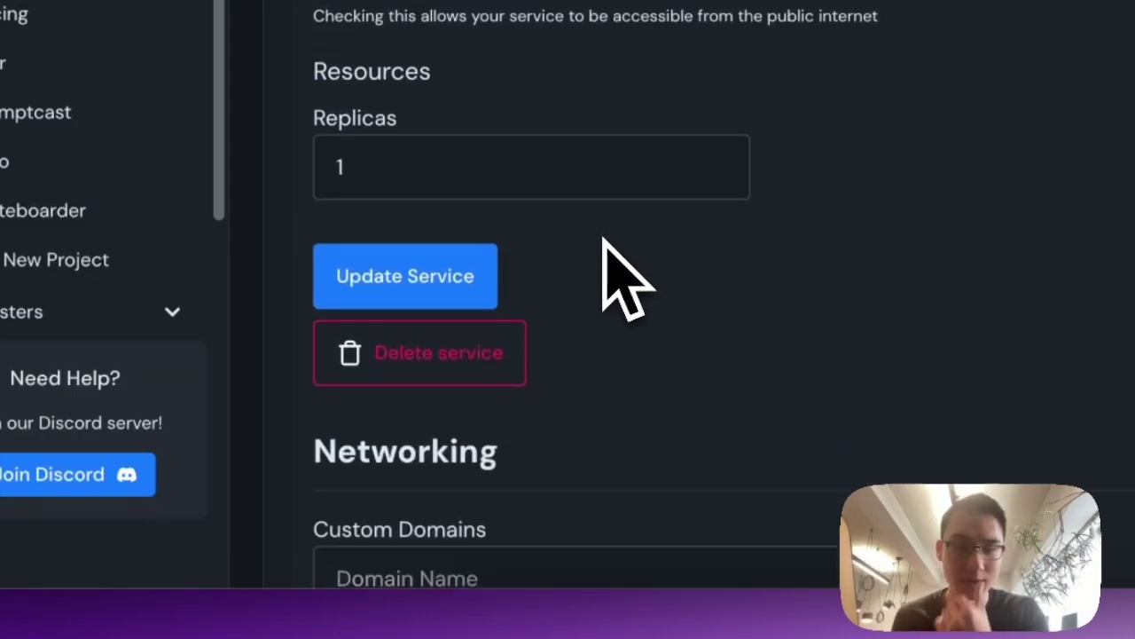
{"action": "left_click", "coordinate": [648, 228]}
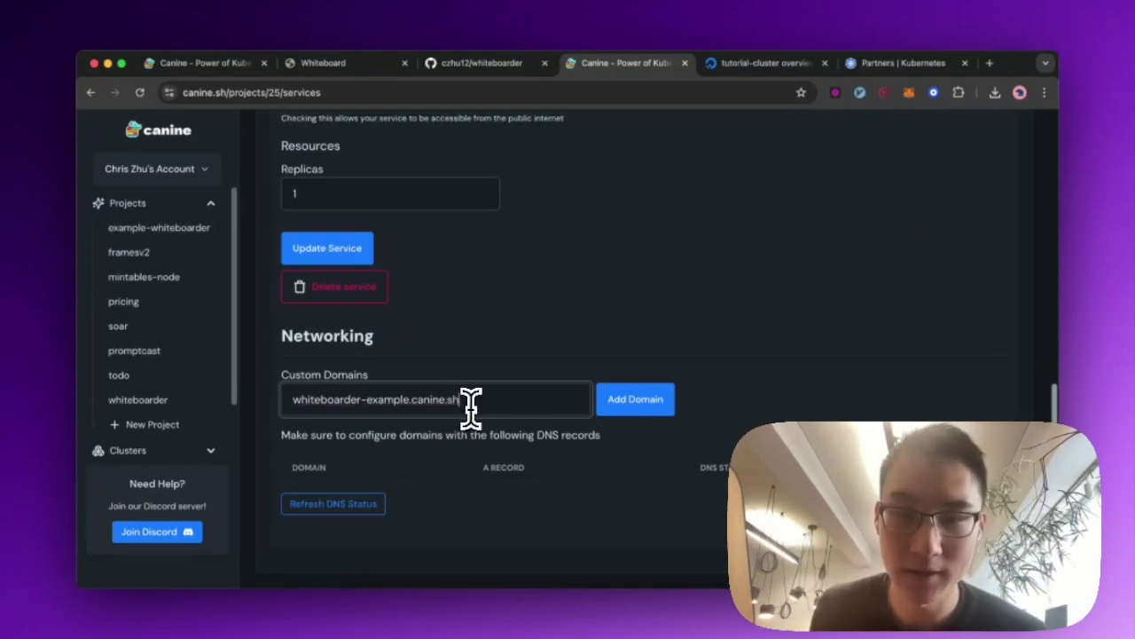
{"action": "left_click", "coordinate": [635, 399]}
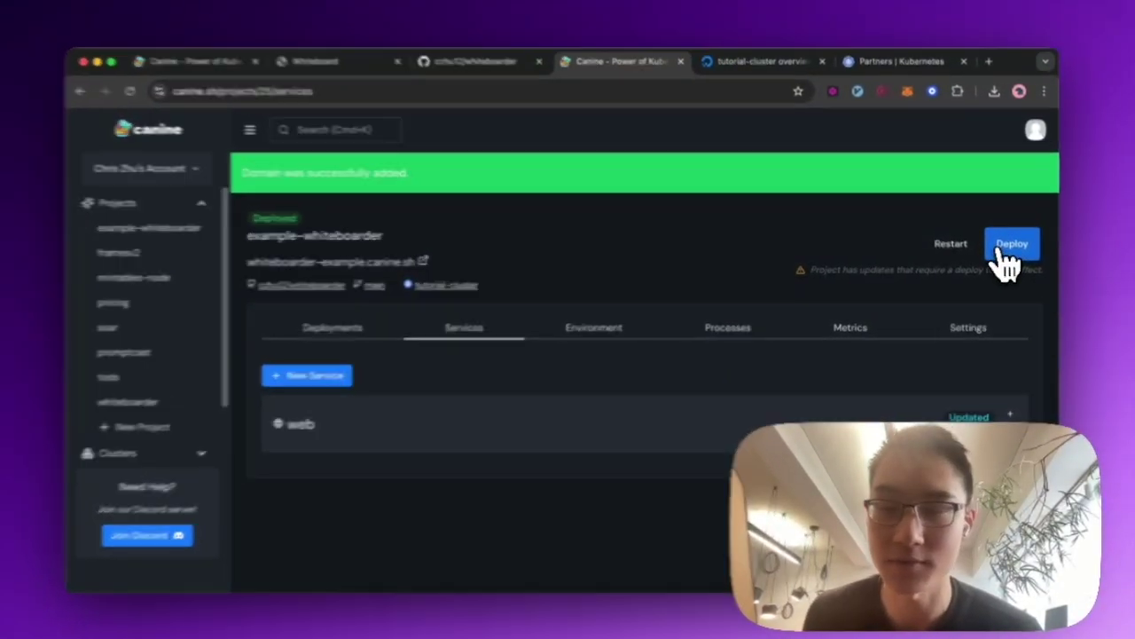
{"action": "left_click", "coordinate": [1002, 264]}
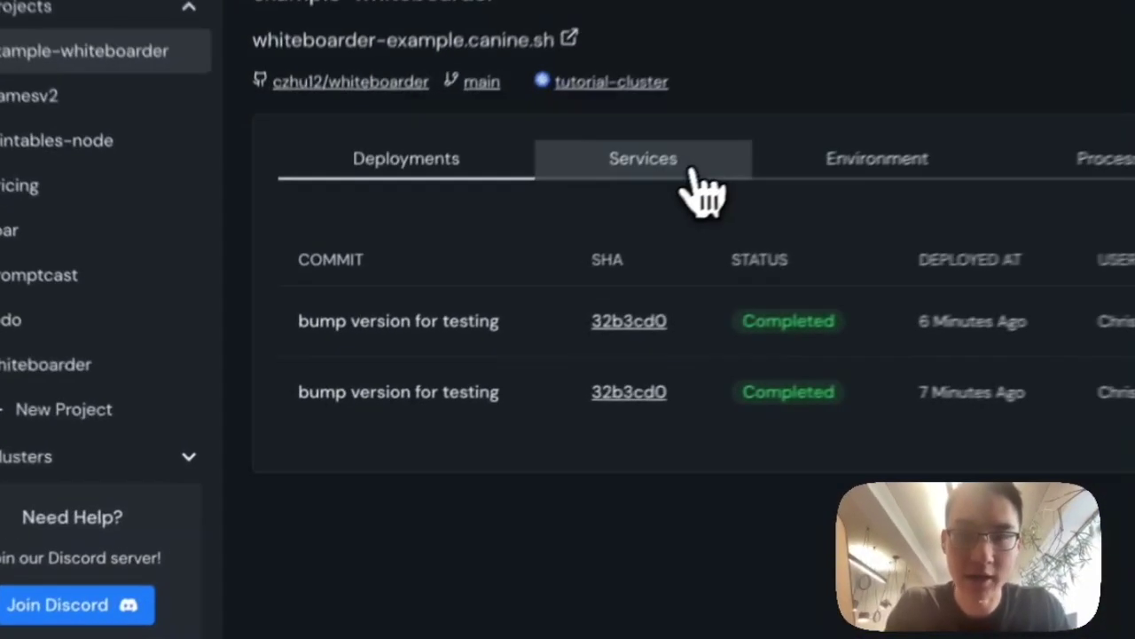
Open the web service of example-whiteboarder and look up the DNS record required for its custom domain
{"action": "left_click", "coordinate": [470, 286]}
{"action": "scroll", "coordinate": [621, 448], "scroll_direction": "down", "scroll_amount": 10}
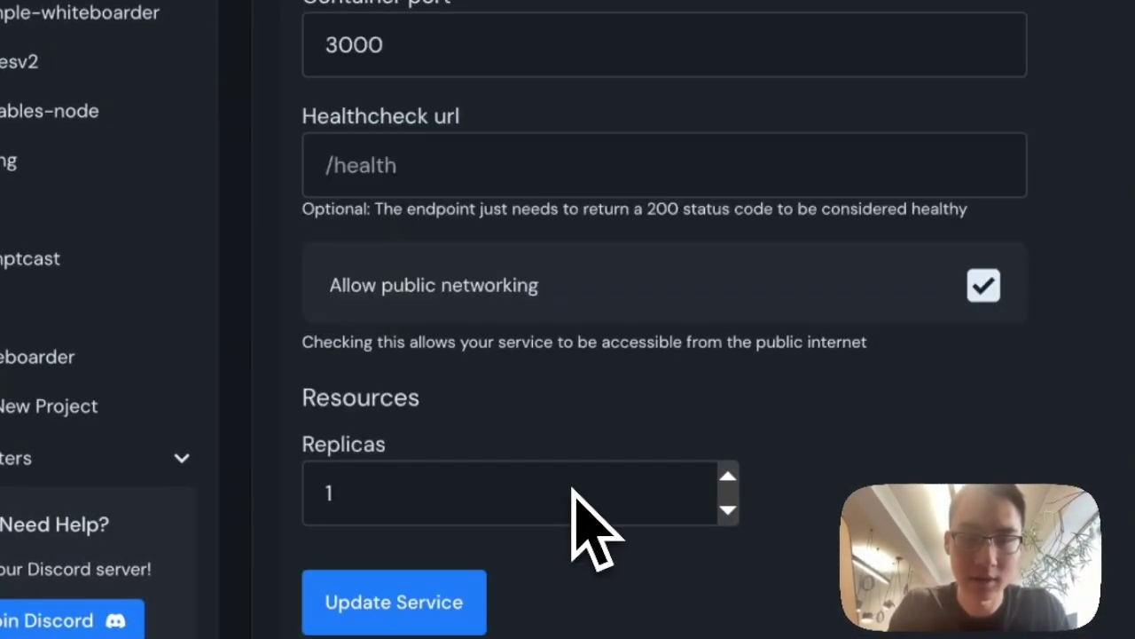
{"action": "scroll", "coordinate": [621, 483], "scroll_direction": "down", "scroll_amount": 4}
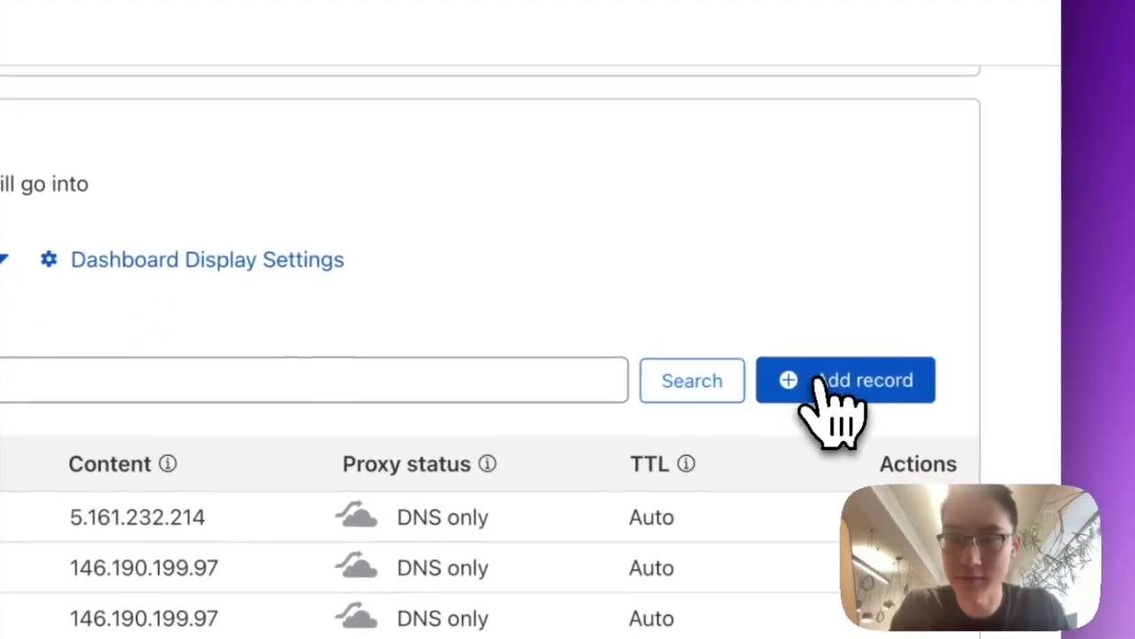
In Cloudflare DNS, add and save an A record for whiteboarder-example.canine.sh with IPv4 address 143.198.247.45
{"action": "left_click", "coordinate": [838, 388]}
{"action": "left_click", "coordinate": [415, 359]}
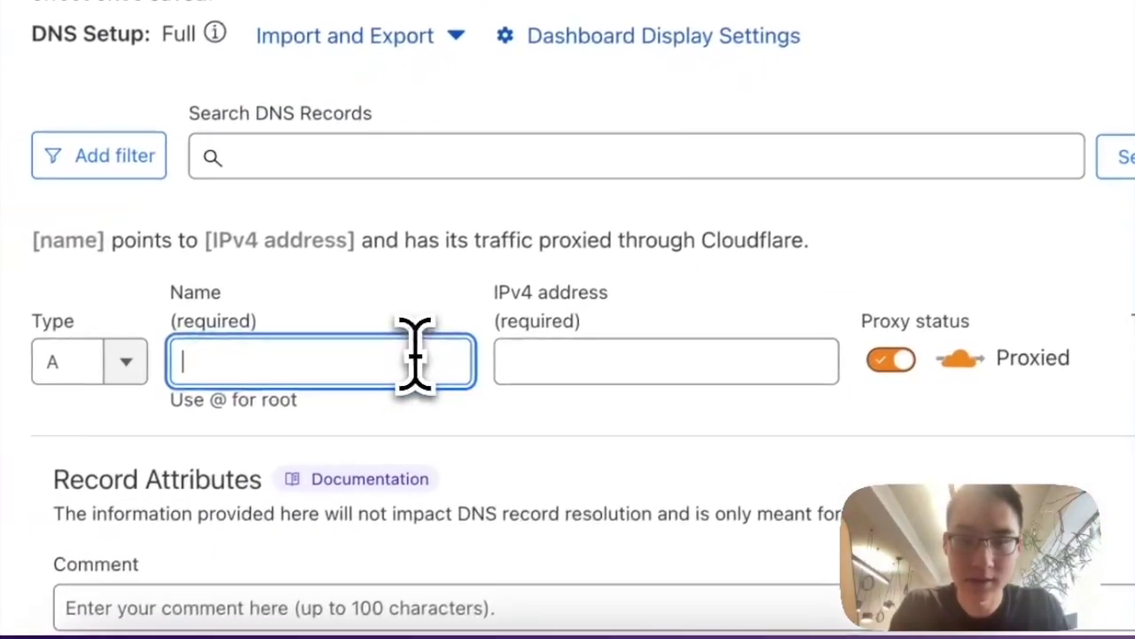
{"action": "type", "text": "whiteboarder-example.canine.sh"}
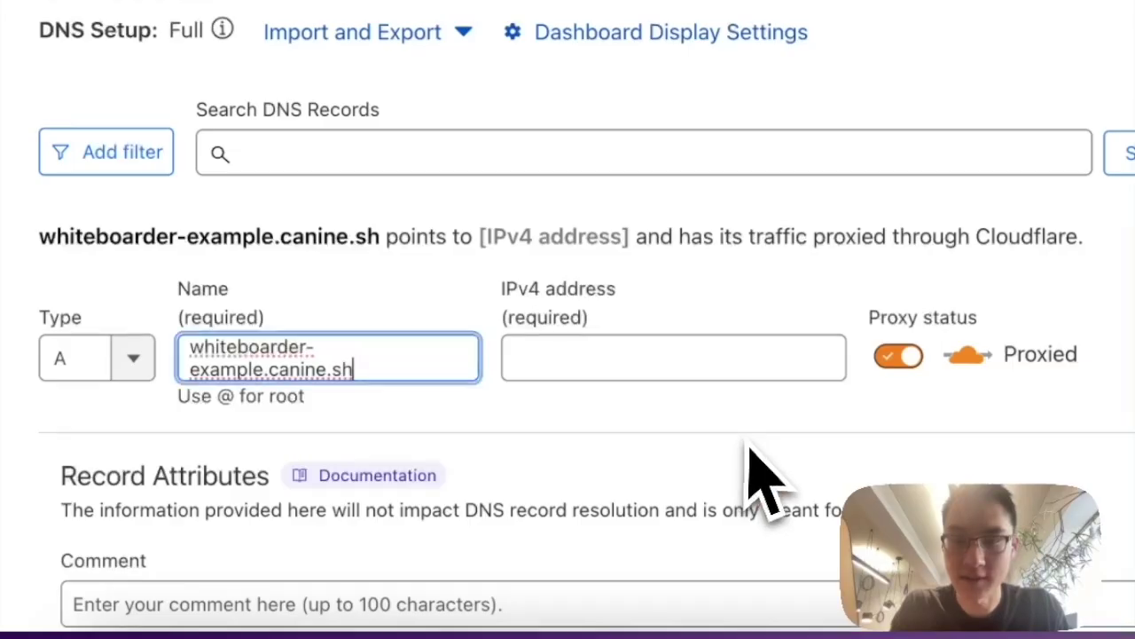
{"action": "left_click", "coordinate": [727, 373]}
{"action": "type", "text": "143.198.247.45"}
{"action": "left_click", "coordinate": [555, 355]}
{"action": "scroll", "coordinate": [425, 399], "scroll_direction": "down", "scroll_amount": 5}
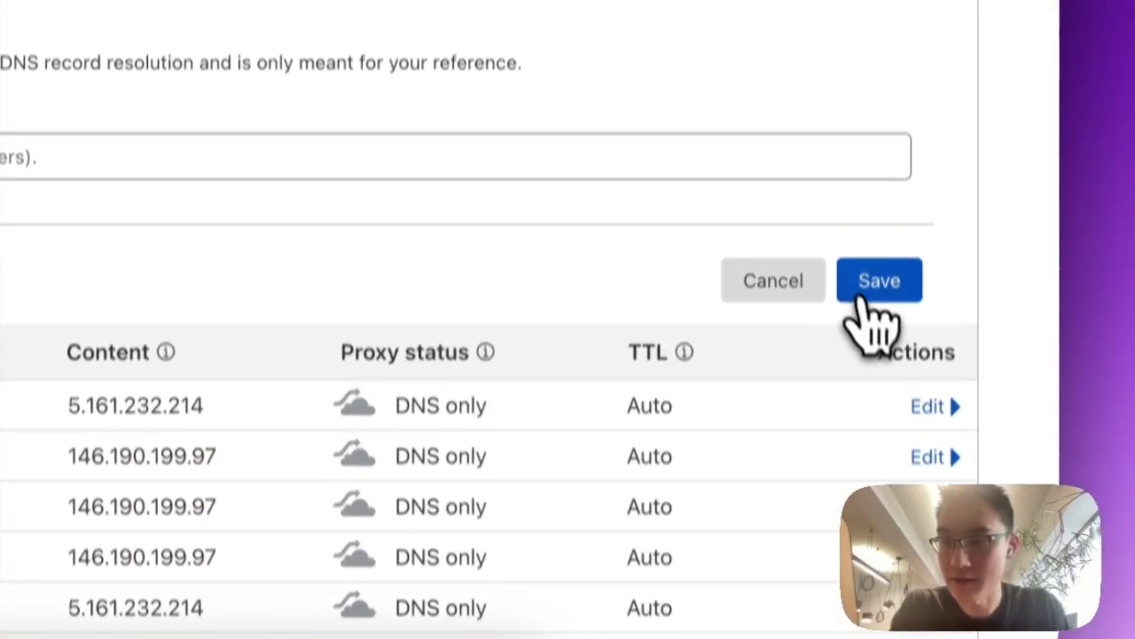
{"action": "left_click", "coordinate": [874, 289]}
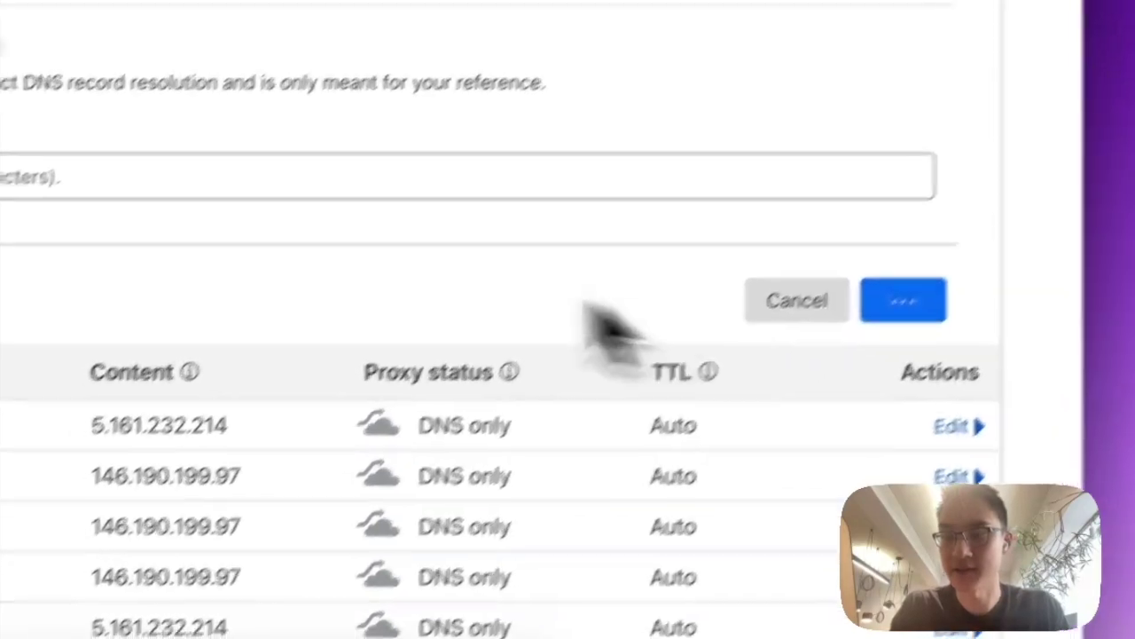
Open whiteboarder-example.canine.sh from the web service's custom domains in Canine and test drawing on the whiteboard
{"action": "scroll", "coordinate": [431, 235], "scroll_direction": "down", "scroll_amount": 5}
{"action": "mouse_move", "coordinate": [433, 213]}
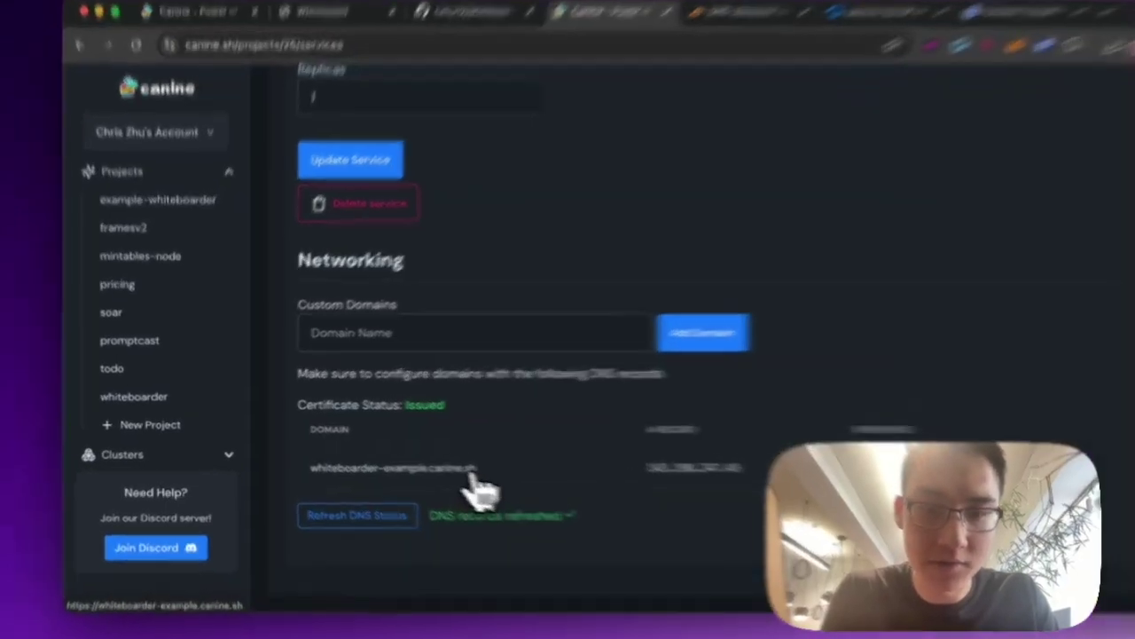
{"action": "left_click", "coordinate": [427, 462]}
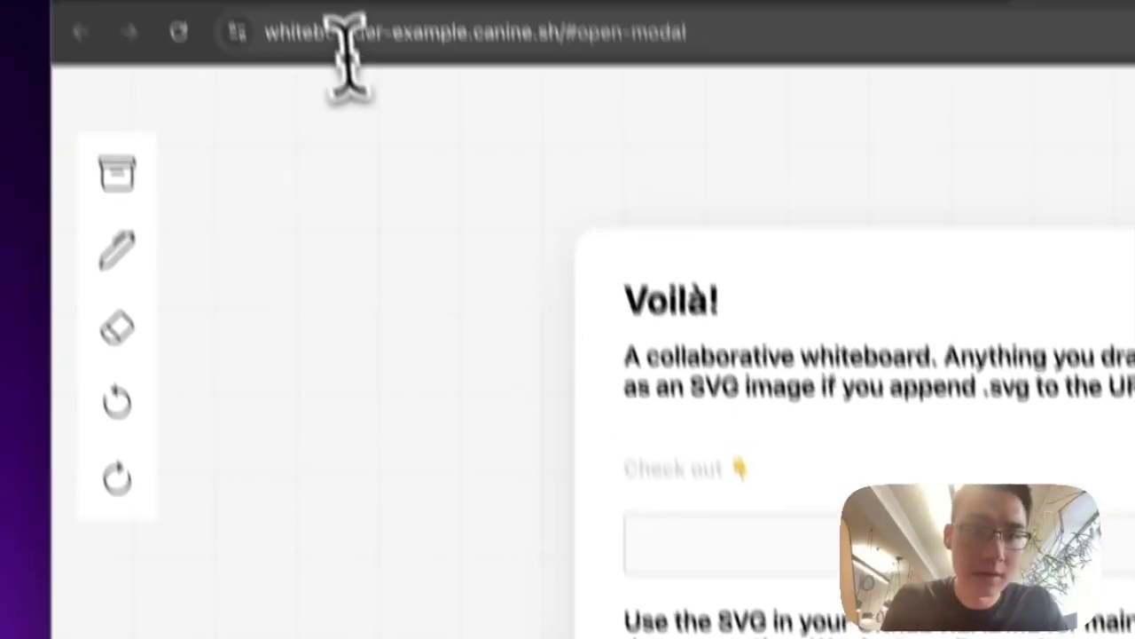
{"action": "left_click", "coordinate": [342, 134]}
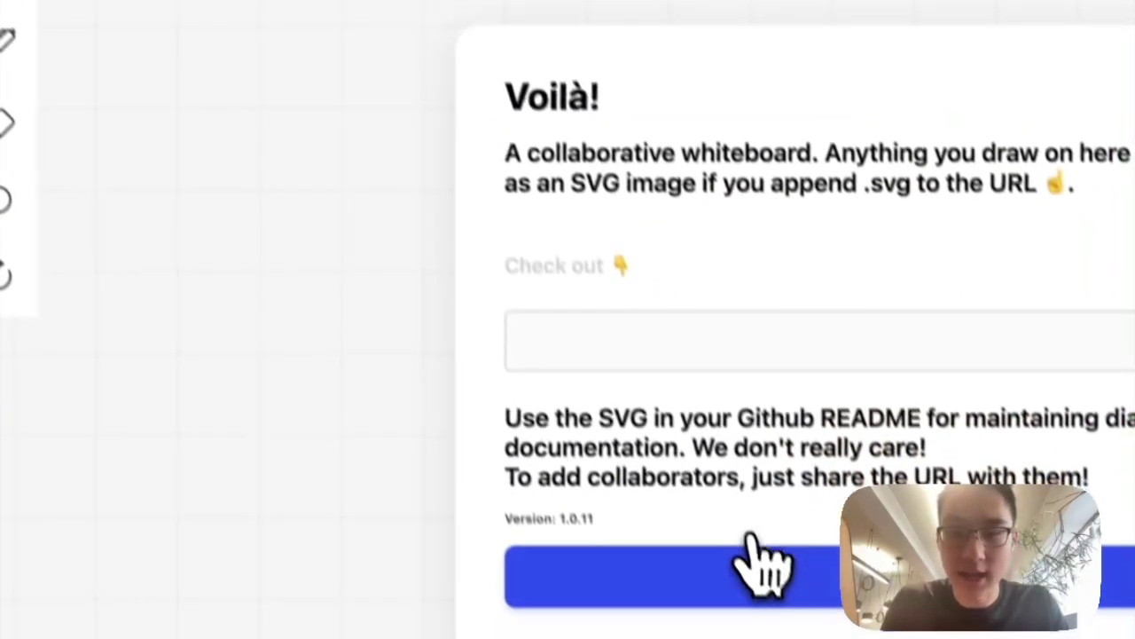
{"action": "left_click", "coordinate": [843, 638]}
{"action": "mouse_move", "coordinate": [373, 148]}
{"action": "left_mouse_down"}
{"action": "mouse_move", "coordinate": [418, 289]}
{"action": "mouse_move", "coordinate": [488, 429]}
{"action": "left_mouse_up"}
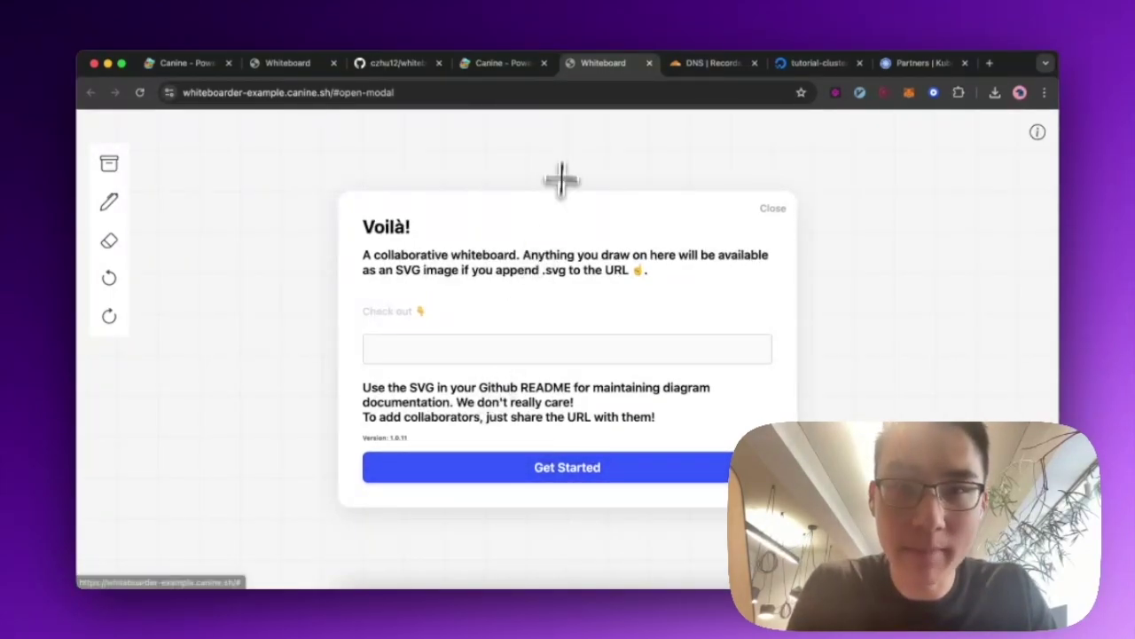
Back in Canine, create a Redis add-on named main-redis on tutorial-cluster with 2 Gi of storage
{"action": "left_click", "coordinate": [522, 66]}
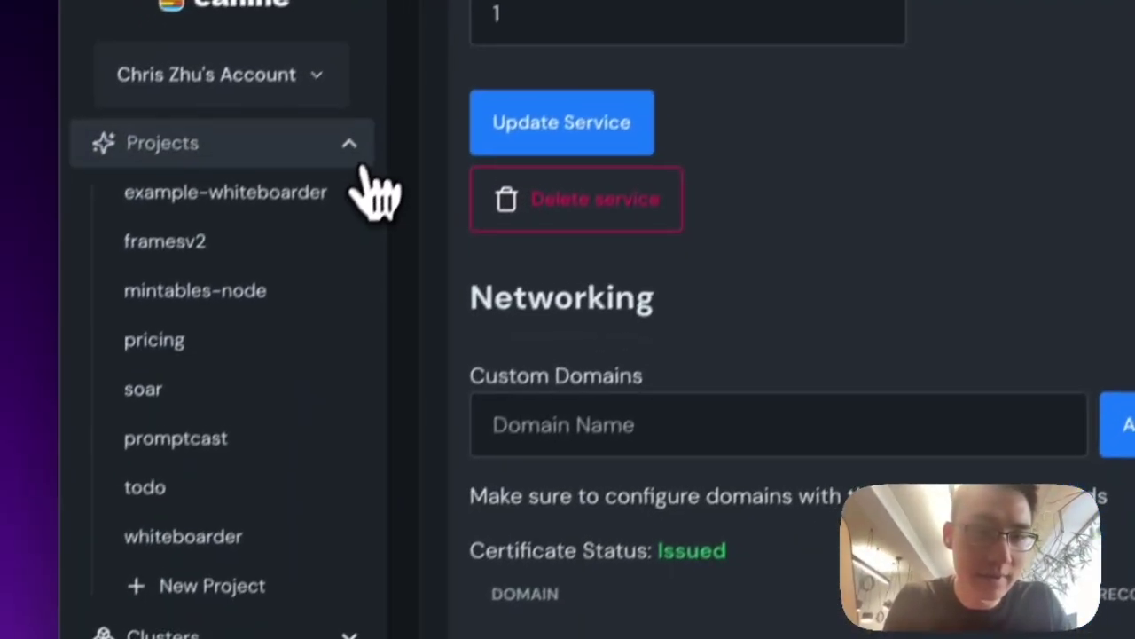
{"action": "left_click", "coordinate": [355, 151]}
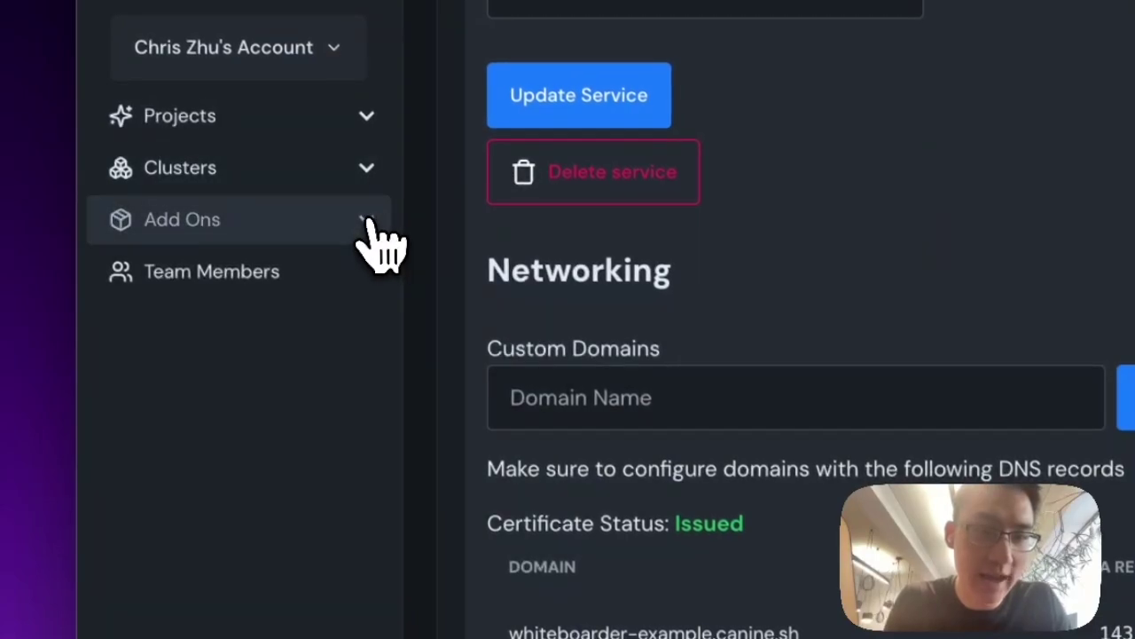
{"action": "left_click", "coordinate": [367, 222]}
{"action": "left_click", "coordinate": [261, 519]}
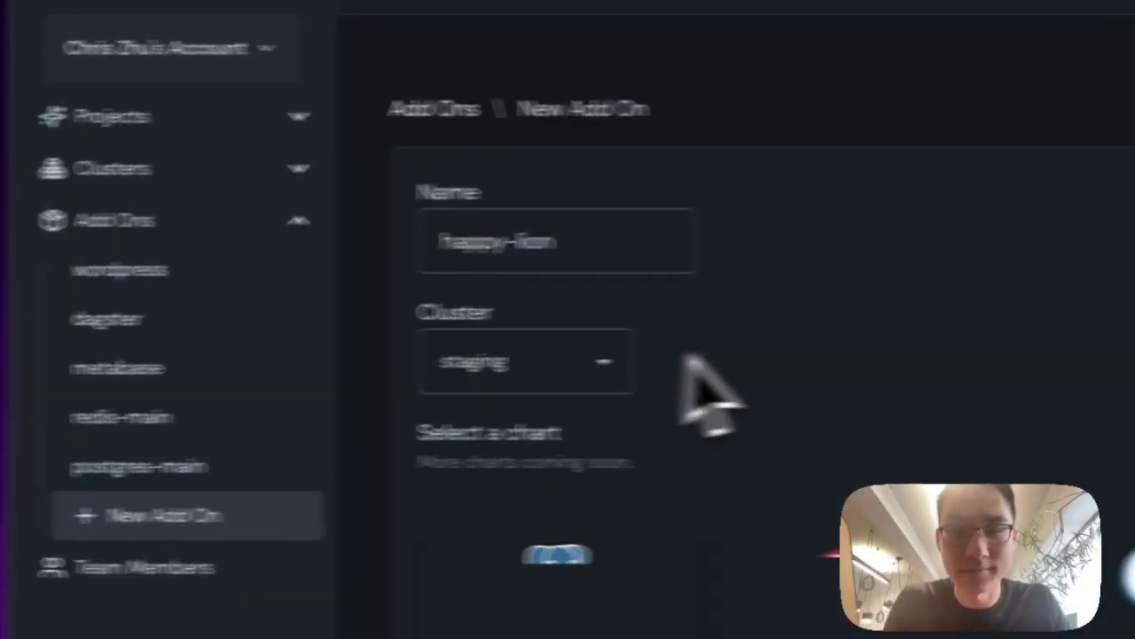
{"action": "left_click", "coordinate": [398, 266]}
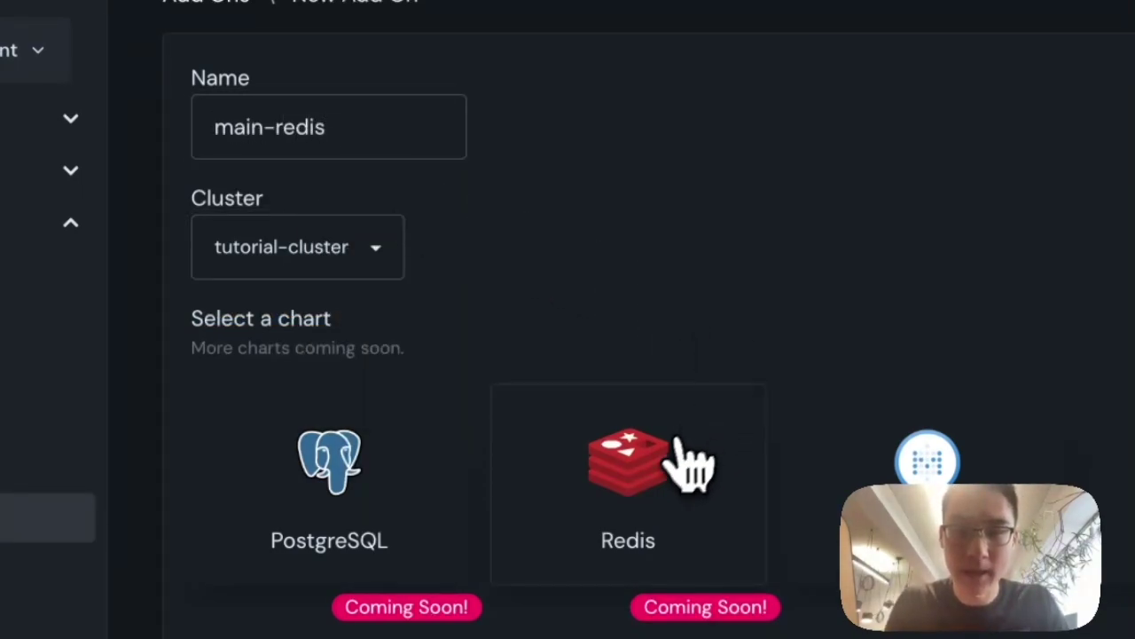
{"action": "scroll", "coordinate": [811, 254], "scroll_direction": "down", "scroll_amount": 5}
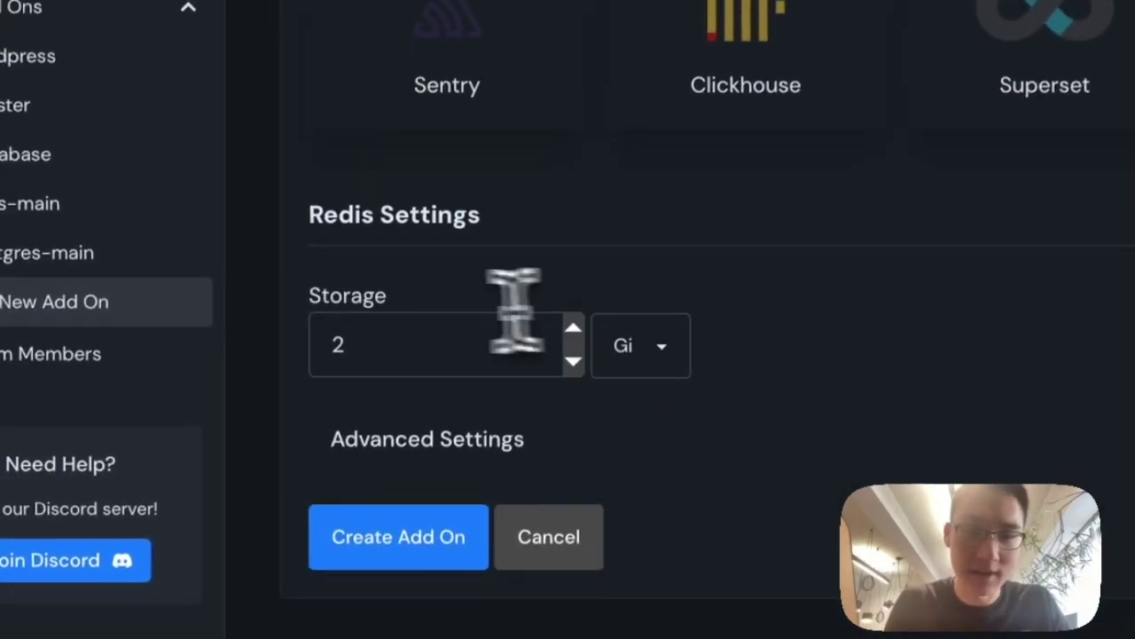
{"action": "left_click", "coordinate": [376, 337]}
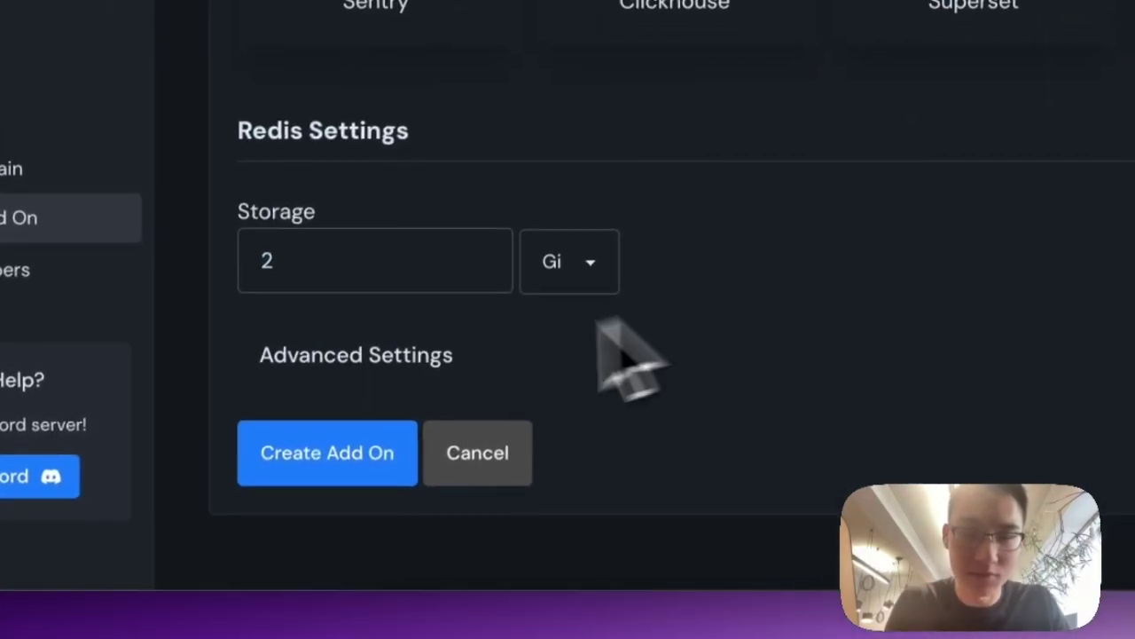
{"action": "left_click", "coordinate": [337, 453]}
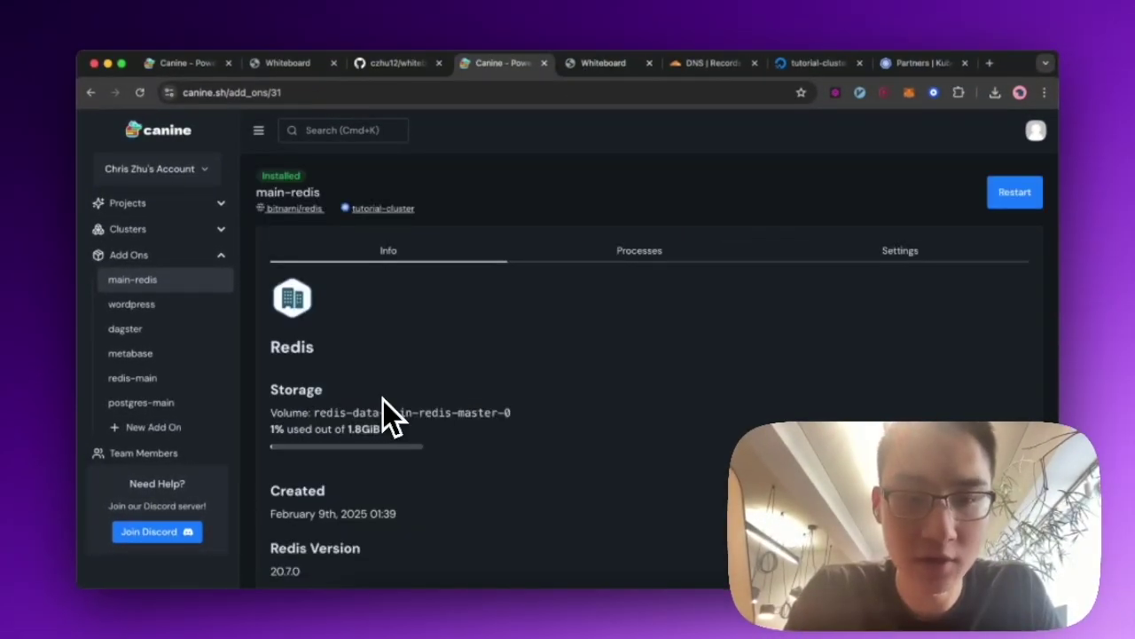
Reveal and copy the connection URL of the main-redis add-on
{"action": "scroll", "coordinate": [382, 398], "scroll_direction": "down", "scroll_amount": 8}
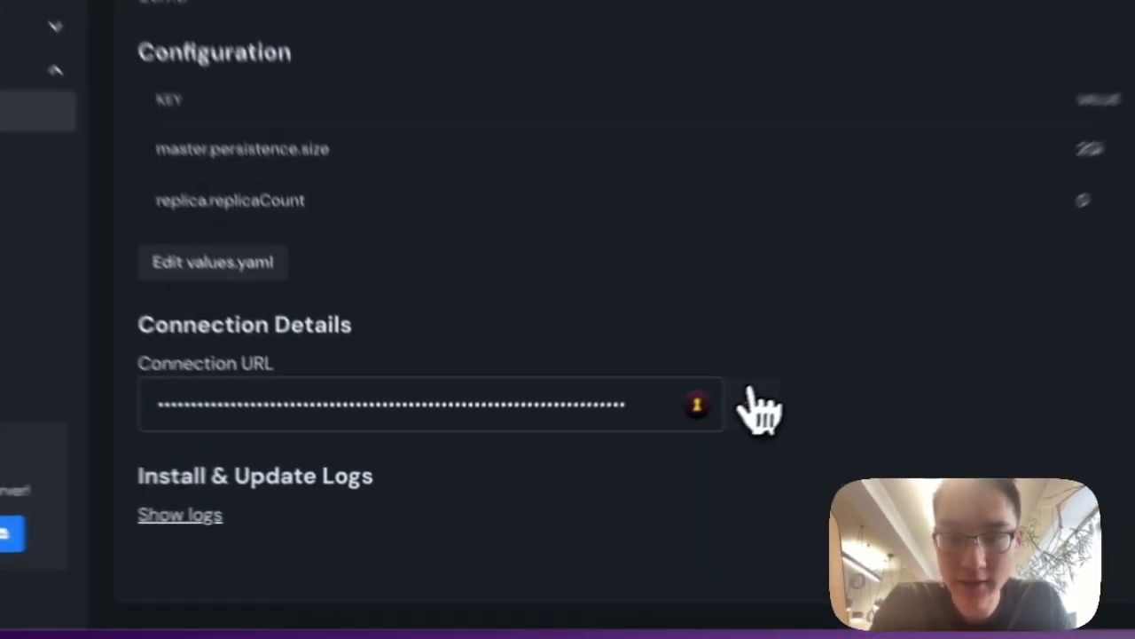
{"action": "left_click", "coordinate": [636, 449]}
{"action": "triple_click", "coordinate": [499, 450]}
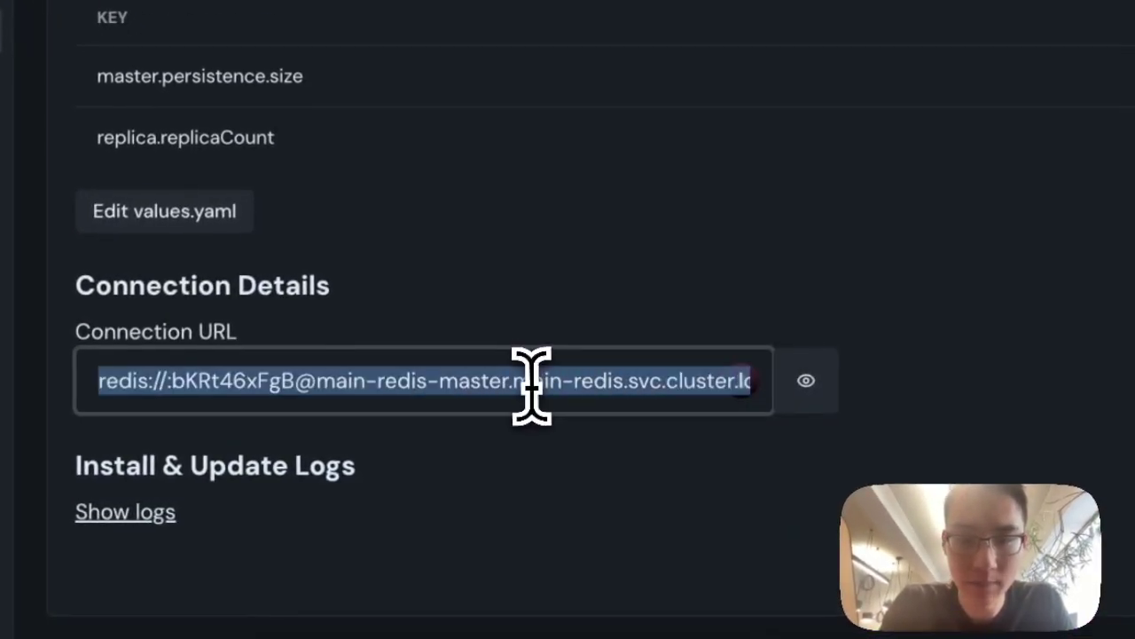
Add a REDIS_URL environment variable holding the copied Redis connection URL to example-whiteboarder, save it, and deploy the project
{"action": "left_click", "coordinate": [350, 151]}
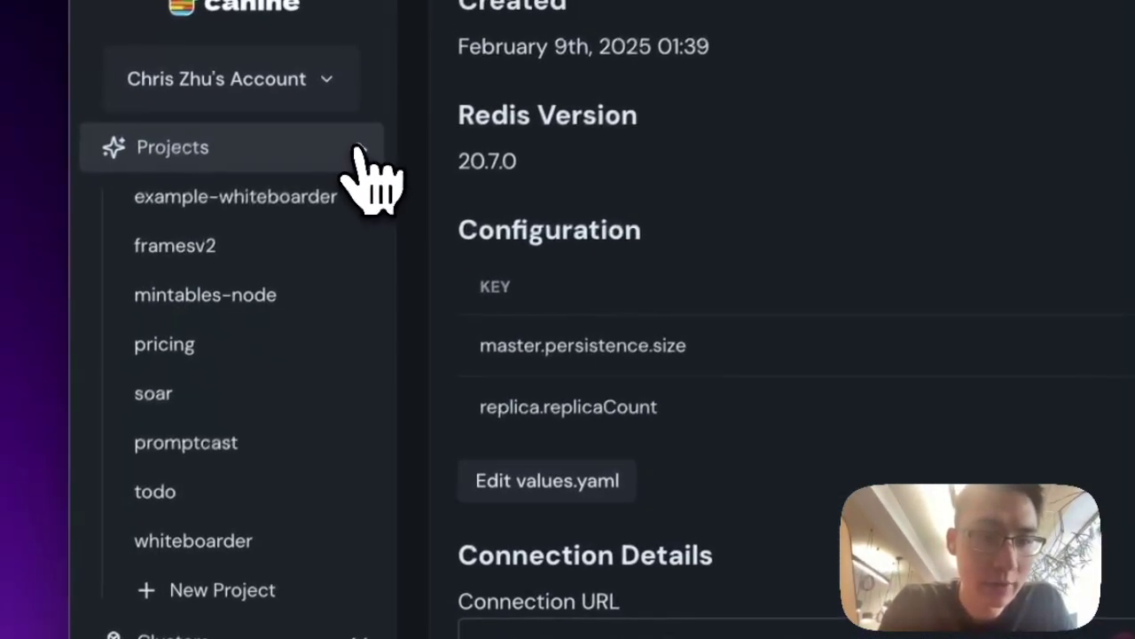
{"action": "left_click", "coordinate": [325, 213]}
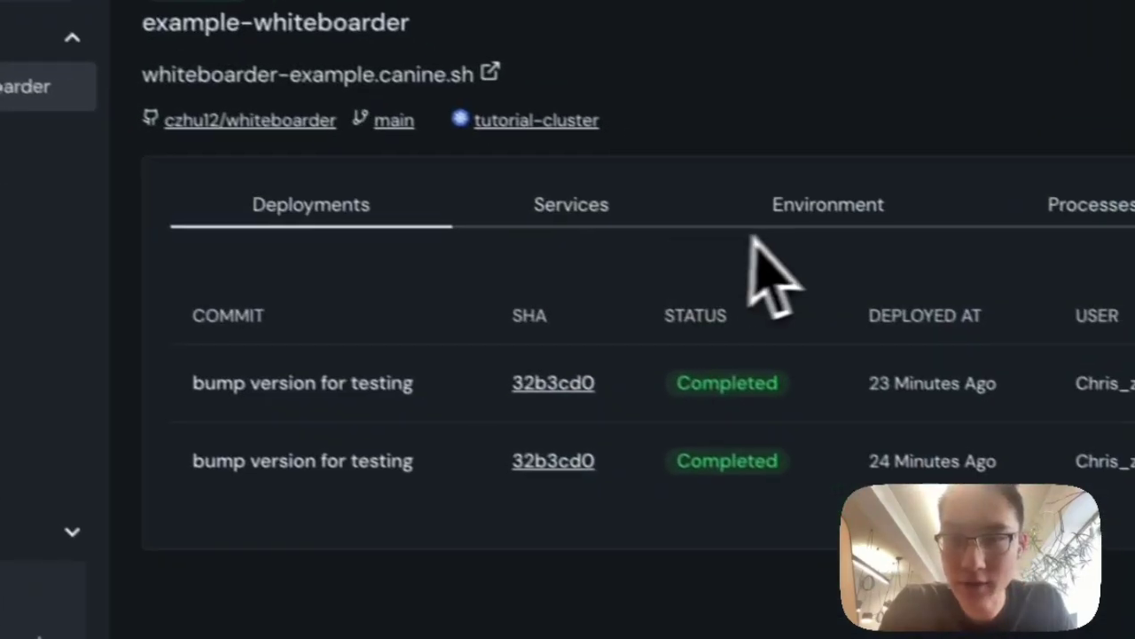
{"action": "left_click", "coordinate": [798, 217]}
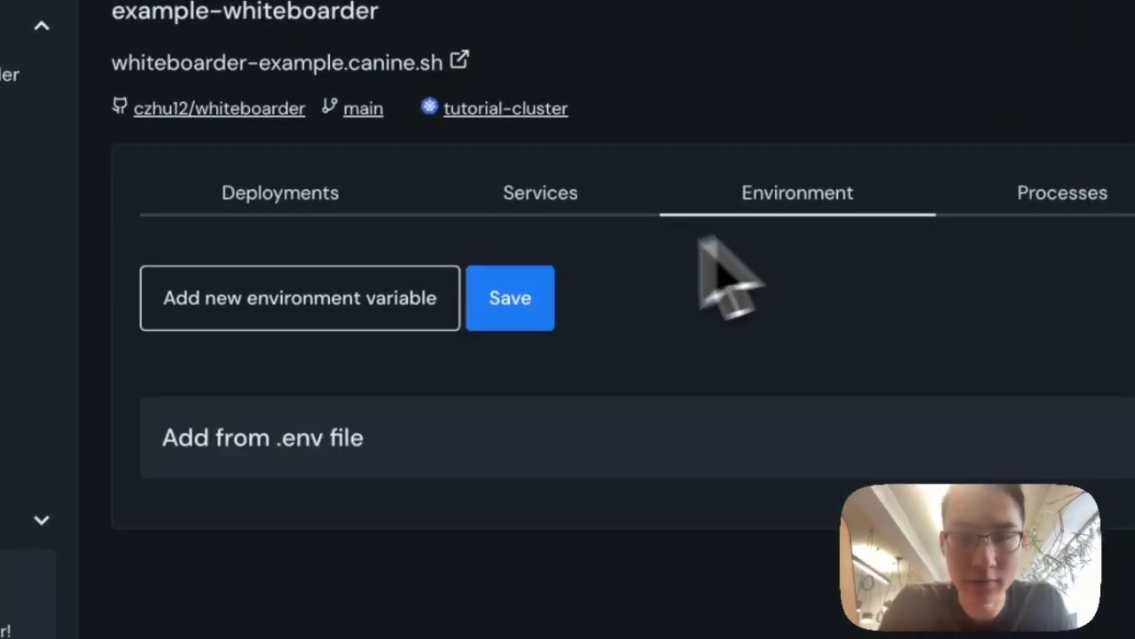
{"action": "left_click", "coordinate": [377, 312]}
{"action": "left_click", "coordinate": [347, 329]}
{"action": "type", "text": "REDIS_URL"}
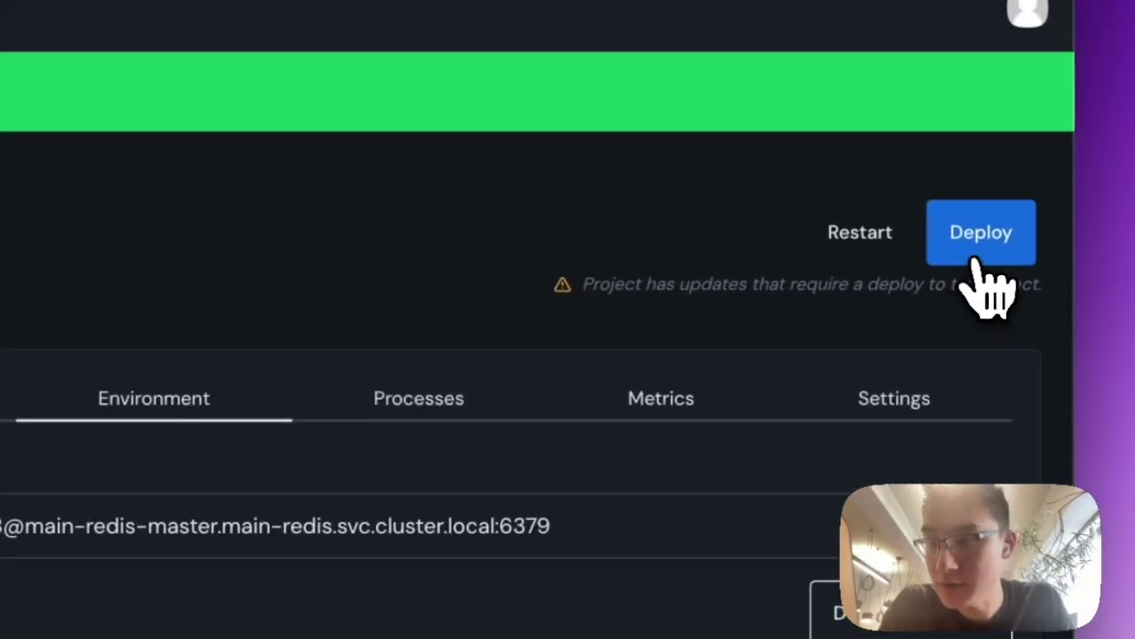
{"action": "left_click", "coordinate": [976, 259]}
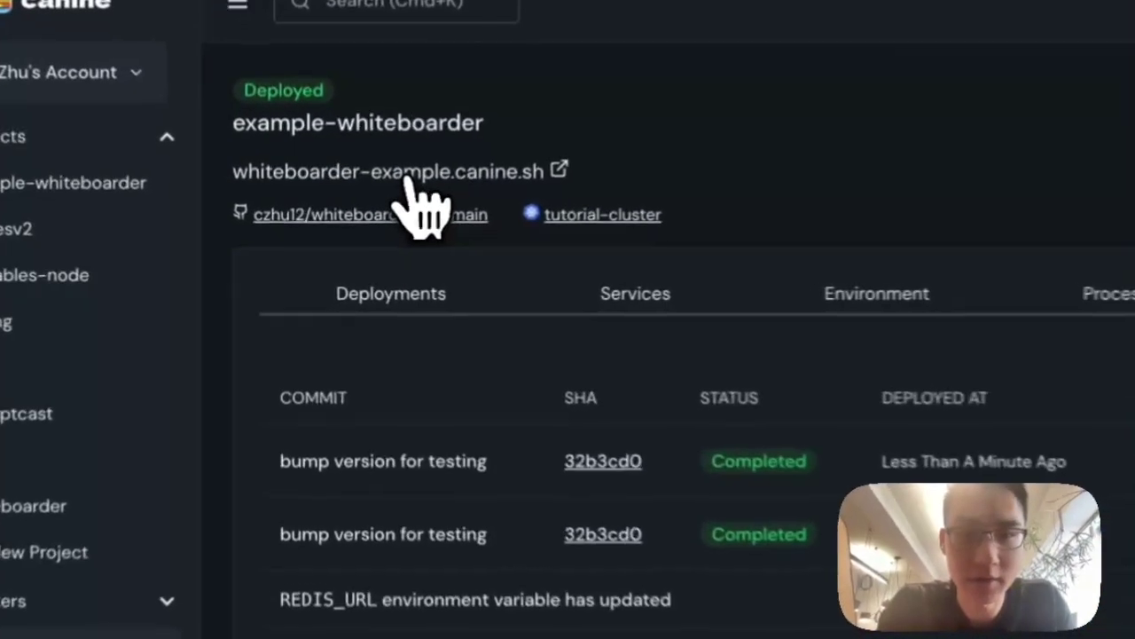
Open the redeployed whiteboard site, draw a heart on a board, and reload the page to test persistence
{"action": "left_click", "coordinate": [406, 175]}
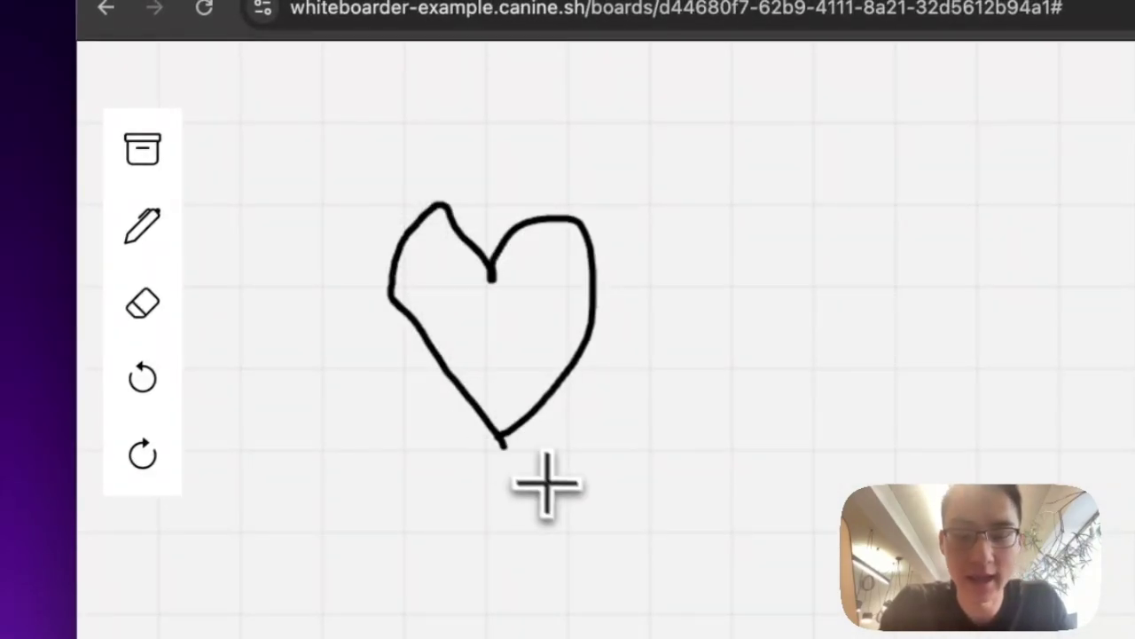
{"action": "left_click", "coordinate": [204, 8]}
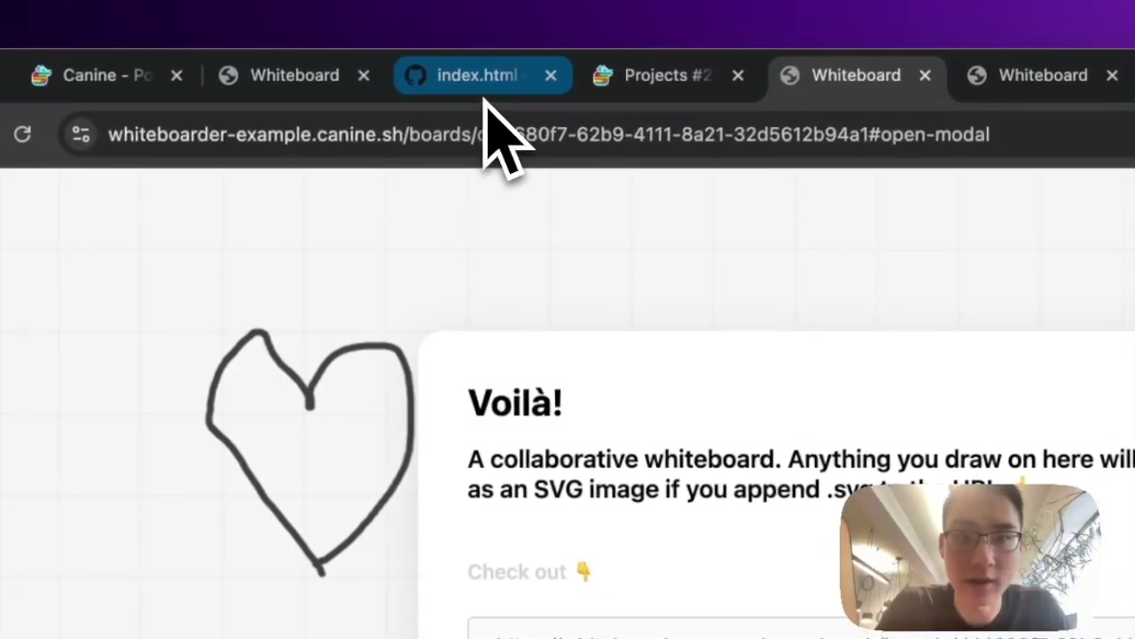
In the GitHub web editor, set the version in index.html to 1.0.12 and push it with the commit message "bump version"
{"action": "left_click", "coordinate": [487, 89]}
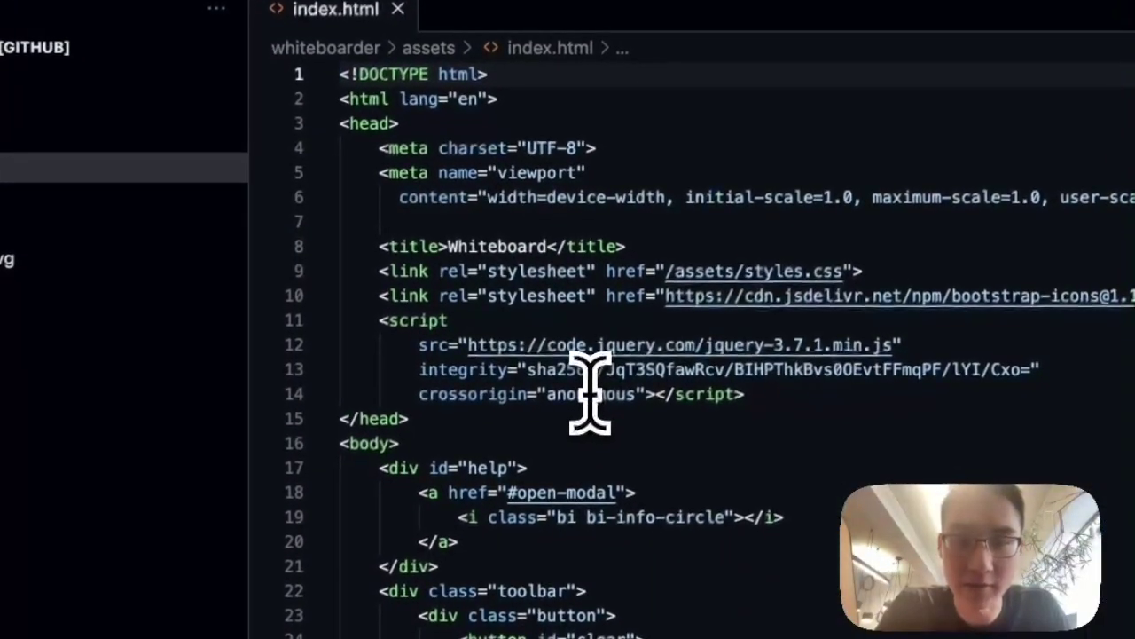
{"action": "scroll", "coordinate": [710, 621], "scroll_direction": "down", "scroll_amount": 3}
{"action": "scroll", "coordinate": [590, 390], "scroll_direction": "down", "scroll_amount": 15}
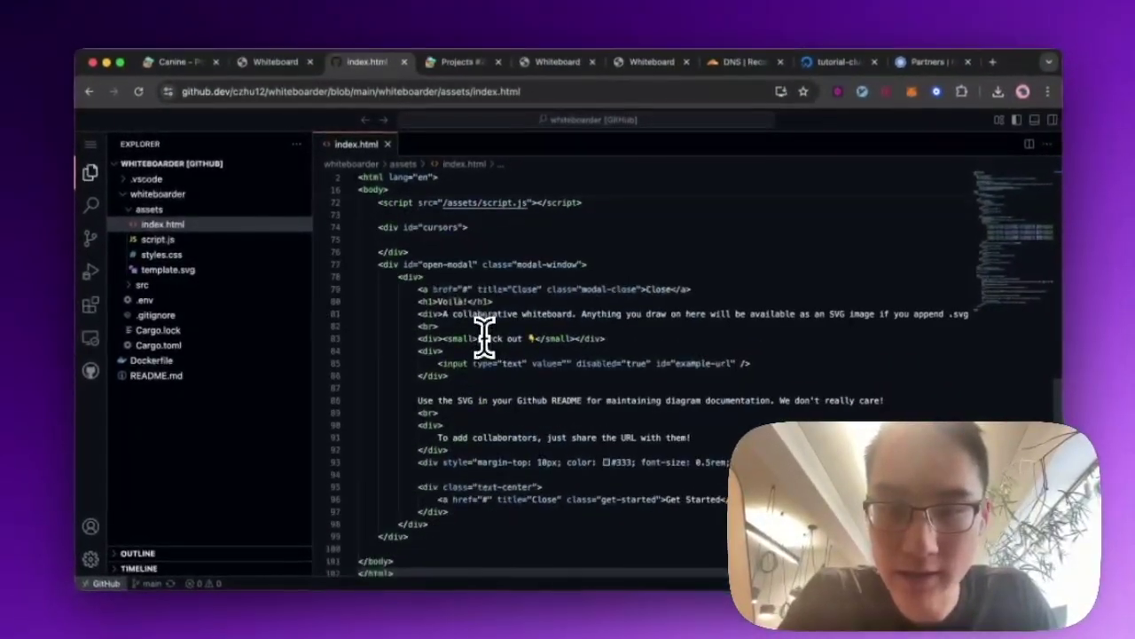
{"action": "left_click", "coordinate": [813, 410]}
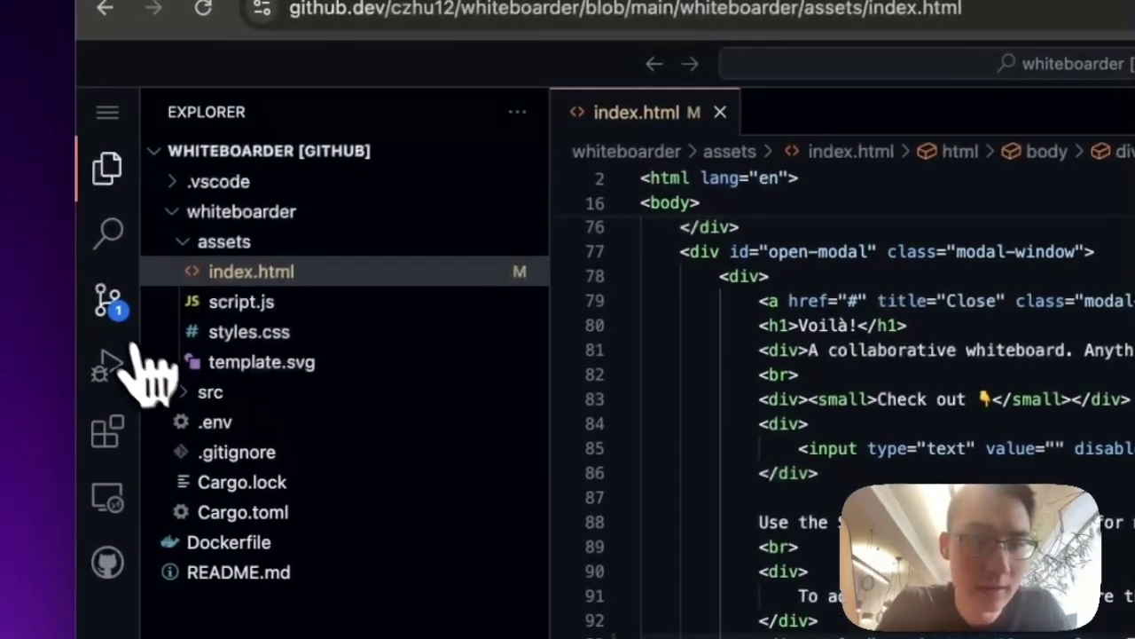
{"action": "left_click", "coordinate": [111, 301]}
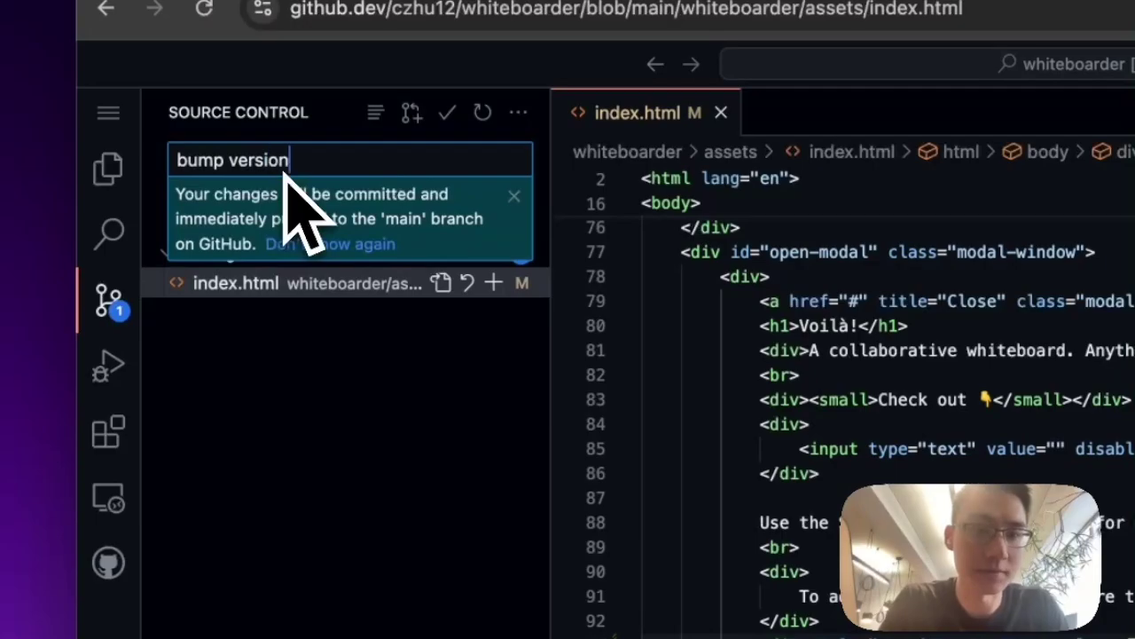
{"action": "left_click", "coordinate": [248, 406]}
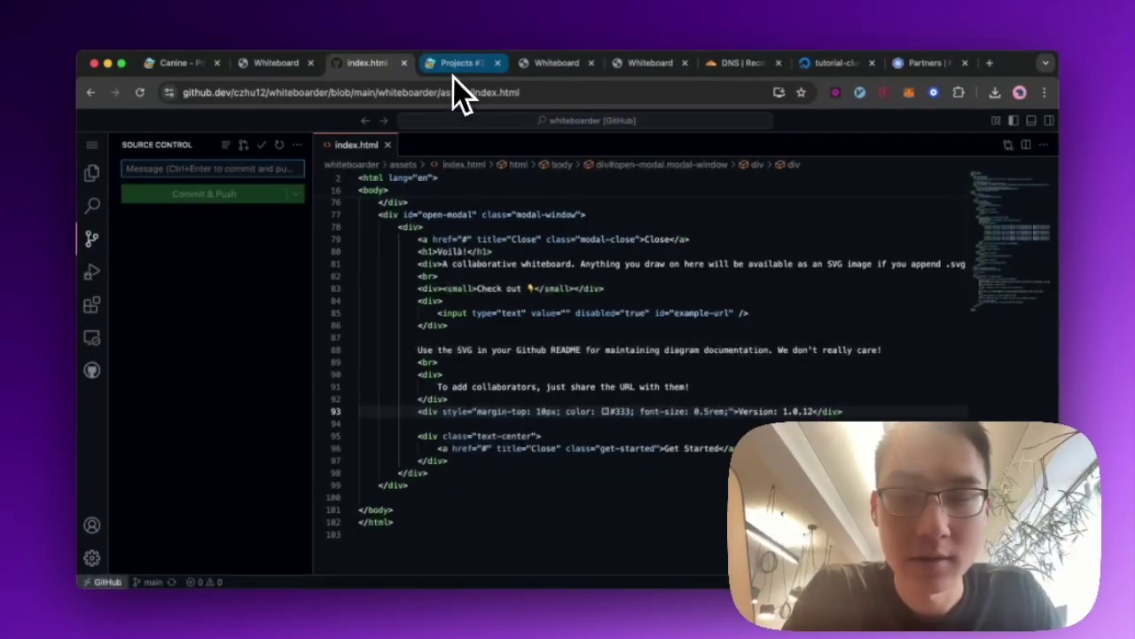
Check the automatic deployment of the "bump version" commit in Canine and the version shown on the live whiteboard
{"action": "left_click", "coordinate": [456, 67]}
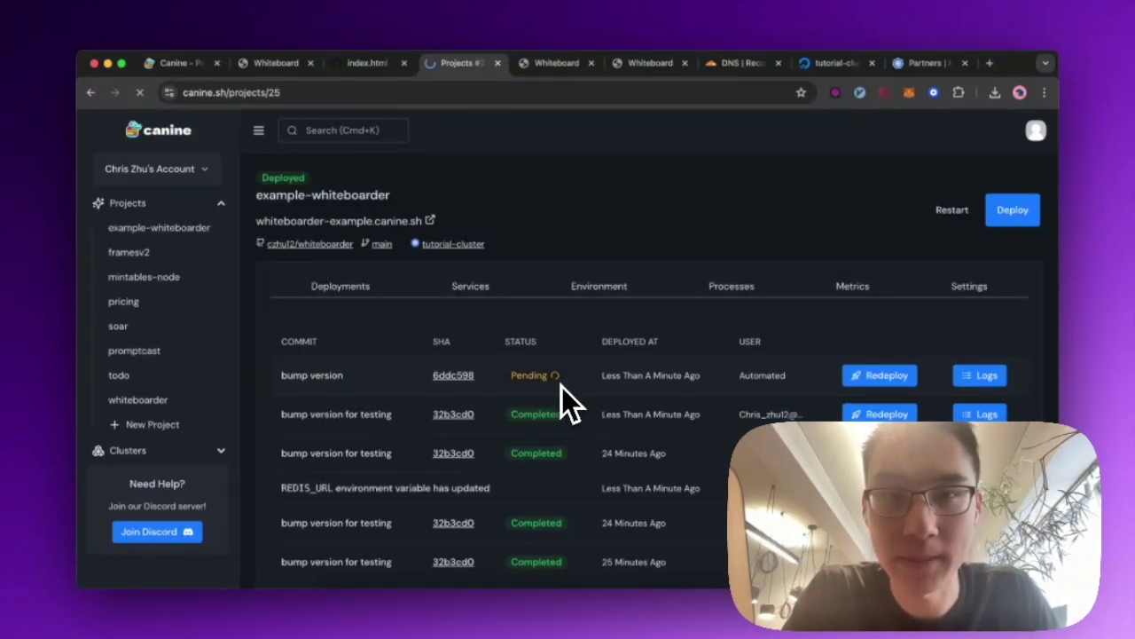
{"action": "key", "text": "ctrl+Tab"}
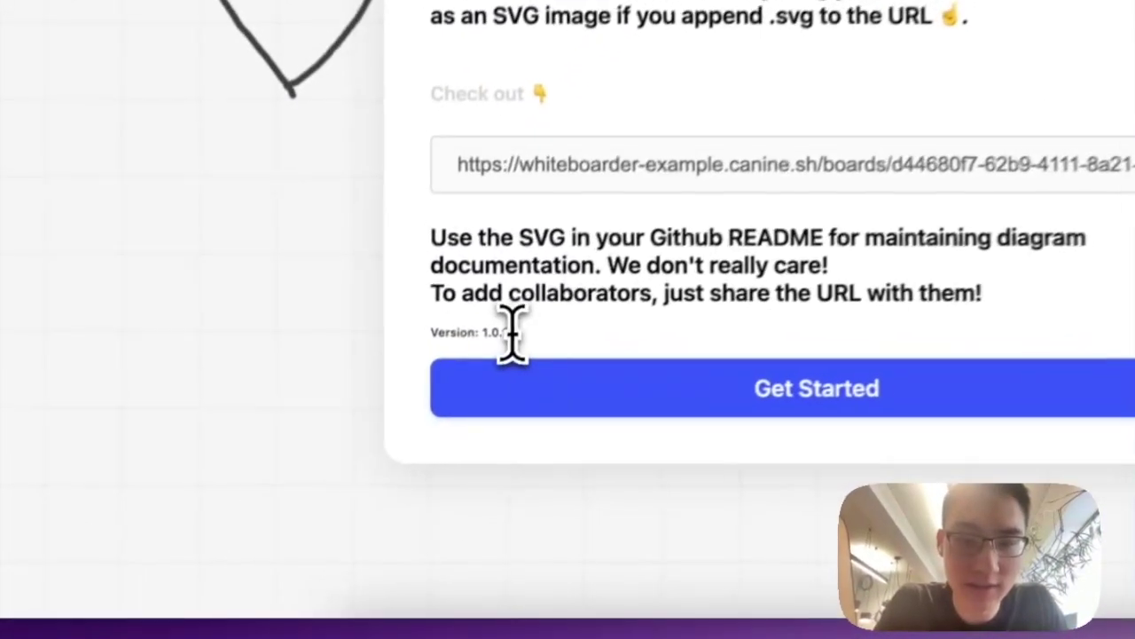
{"action": "left_click_drag", "start_coordinate": [403, 438], "coordinate": [368, 440]}
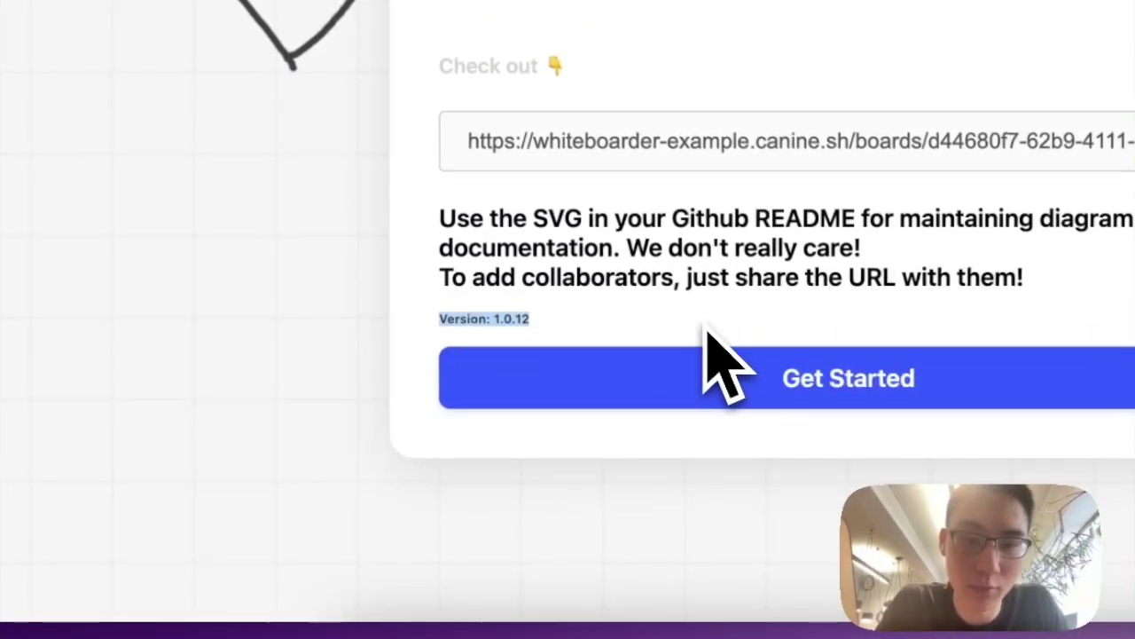